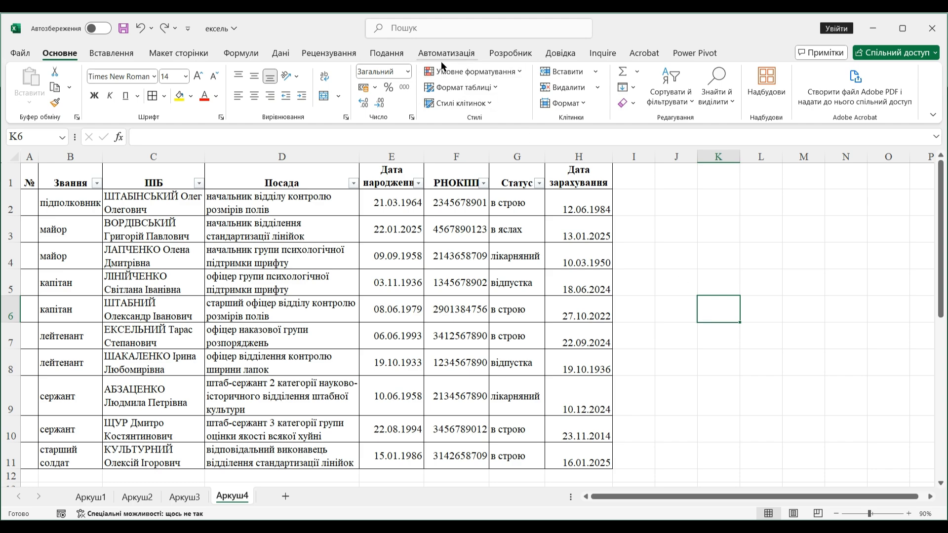
# - Examine the conditional formatting presets and the rule types offered for a new formatting rule, without creating one
pyautogui.click(514, 75)
pyautogui.moveTo(516, 94)
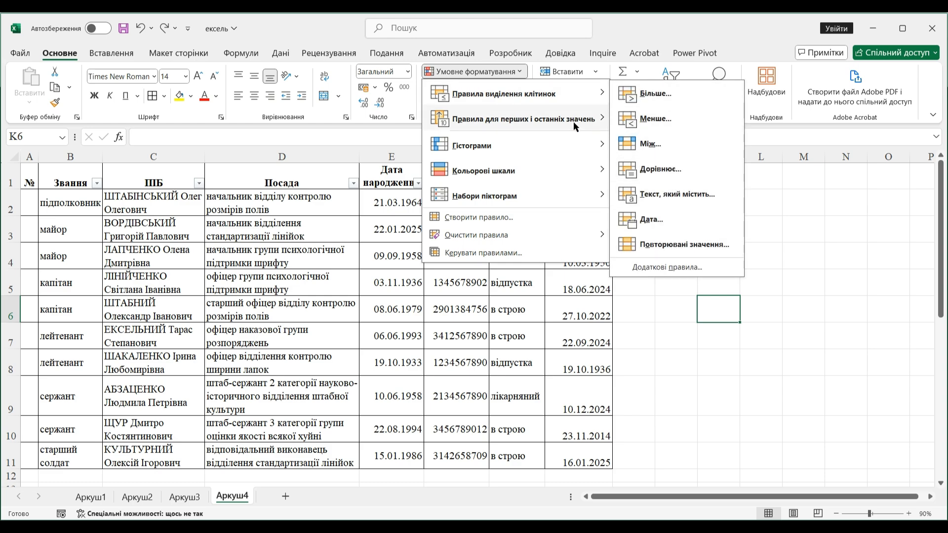
pyautogui.moveTo(573, 121)
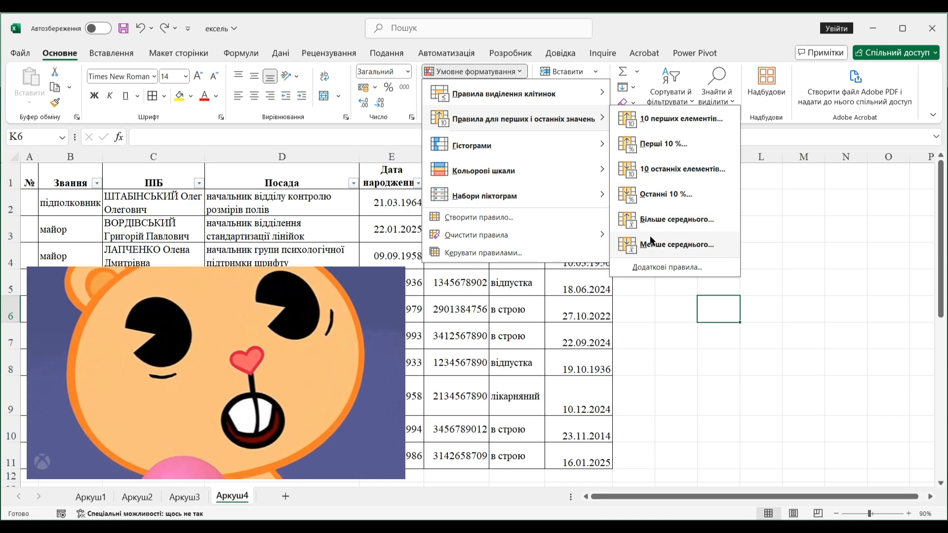
pyautogui.moveTo(560, 147)
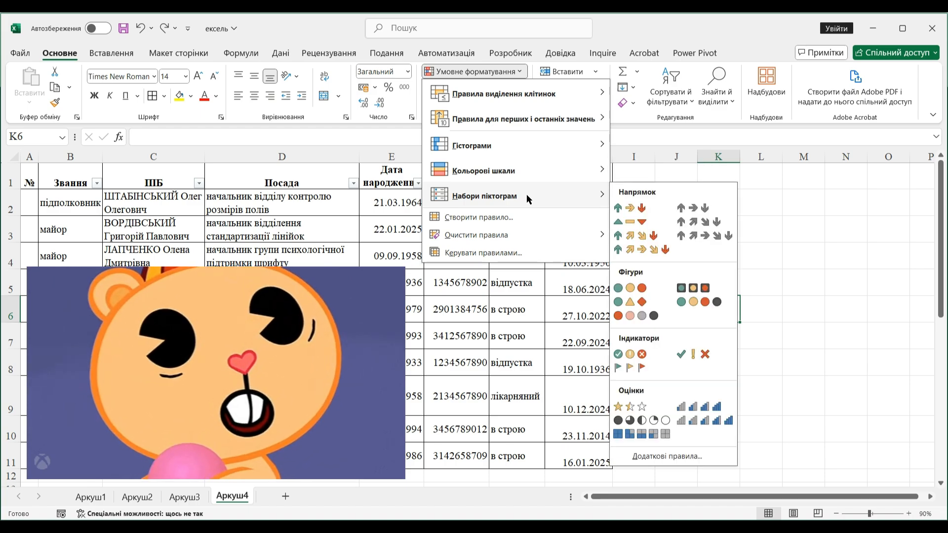
pyautogui.click(526, 223)
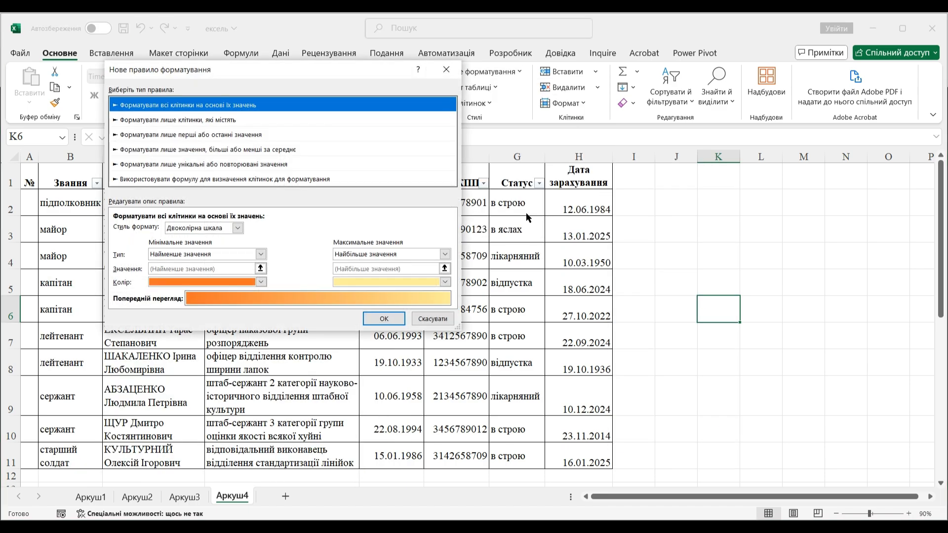
pyautogui.click(257, 118)
pyautogui.click(248, 136)
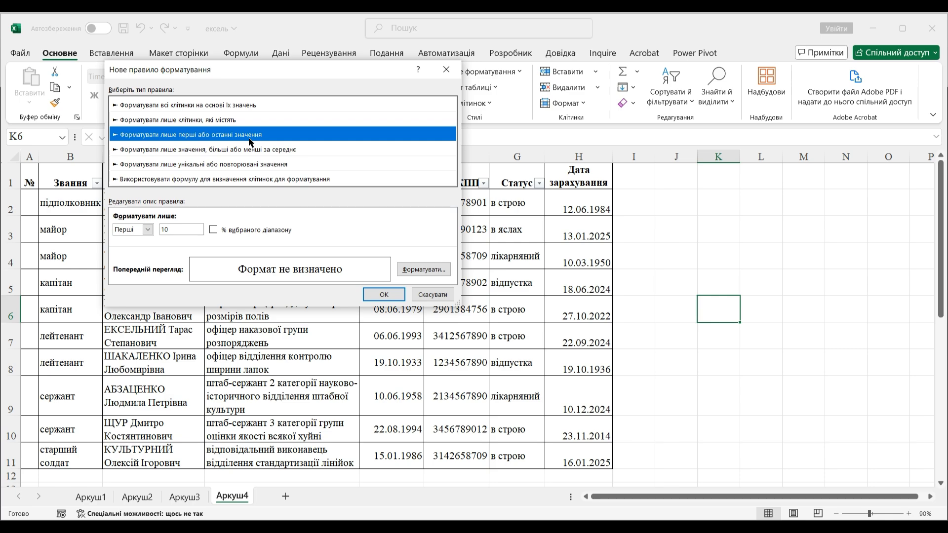
pyautogui.click(242, 149)
pyautogui.click(240, 164)
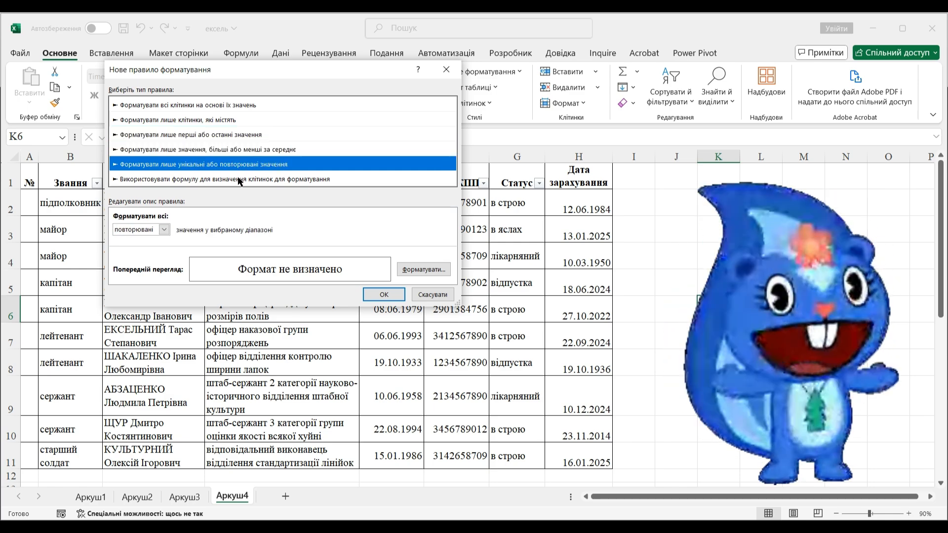
pyautogui.click(238, 179)
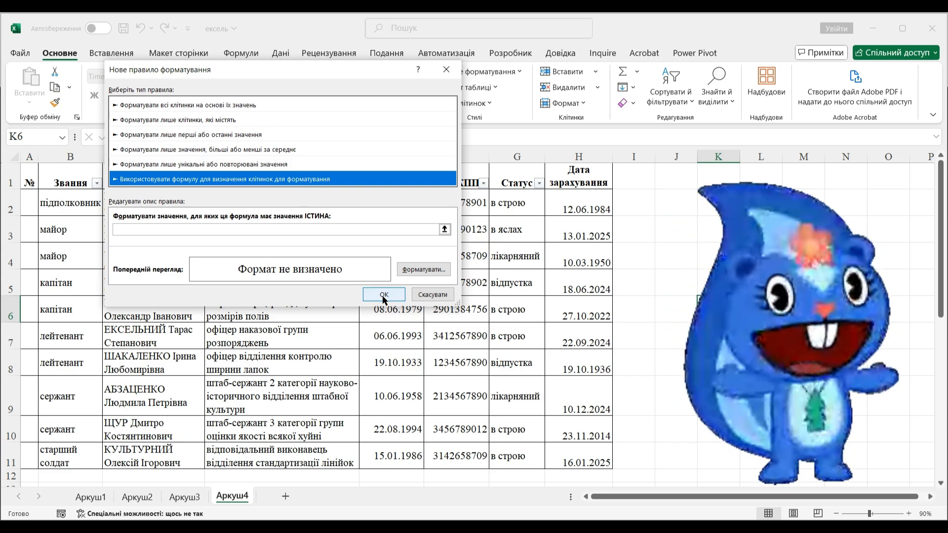
pyautogui.click(439, 295)
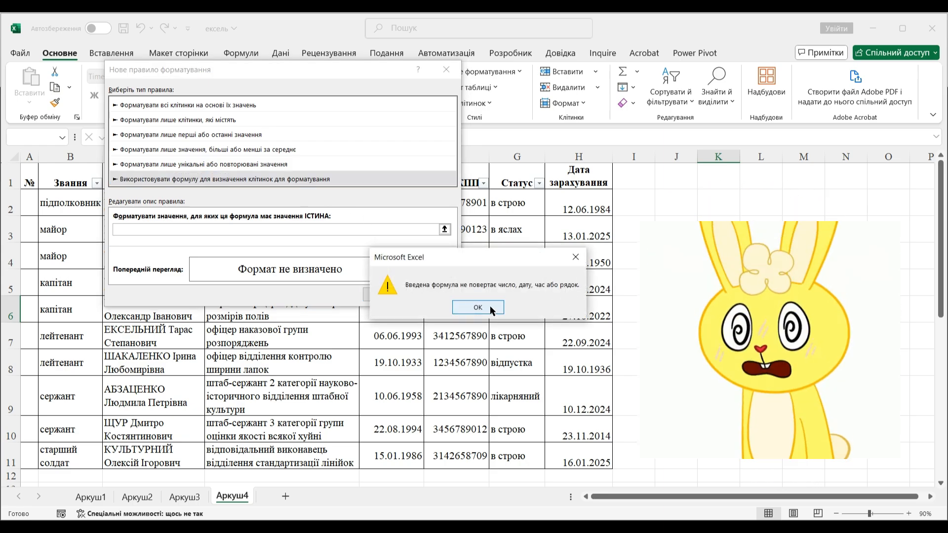
pyautogui.click(478, 307)
pyautogui.click(436, 295)
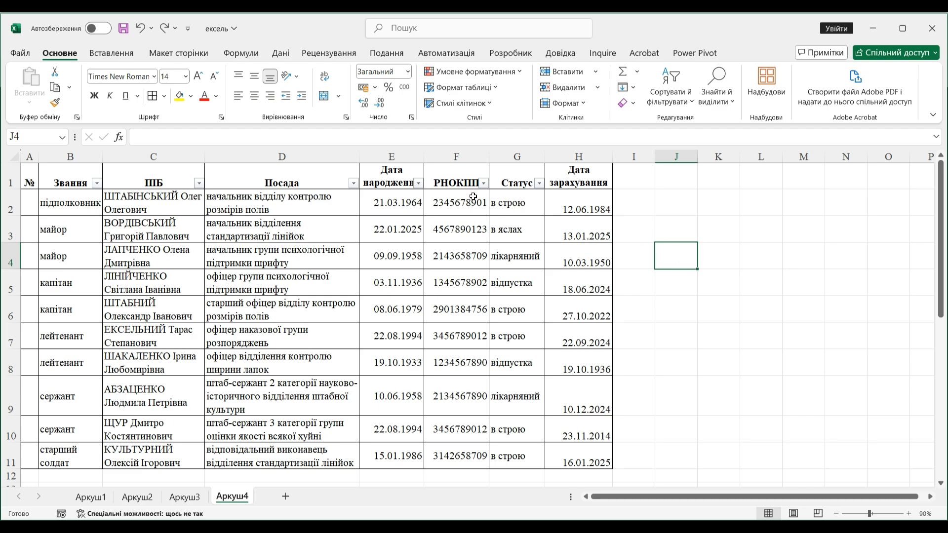
# - Set up a duplicate-values highlight rule on the РНОКПП column F2:F11 with yellow fill and dark yellow text
pyautogui.moveTo(473, 197); pyautogui.dragTo(455, 459)
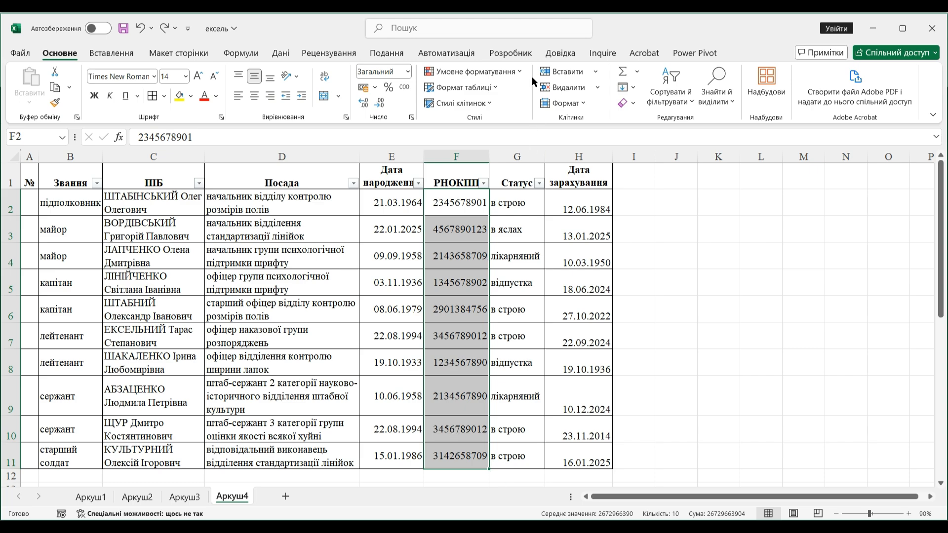
pyautogui.click(519, 72)
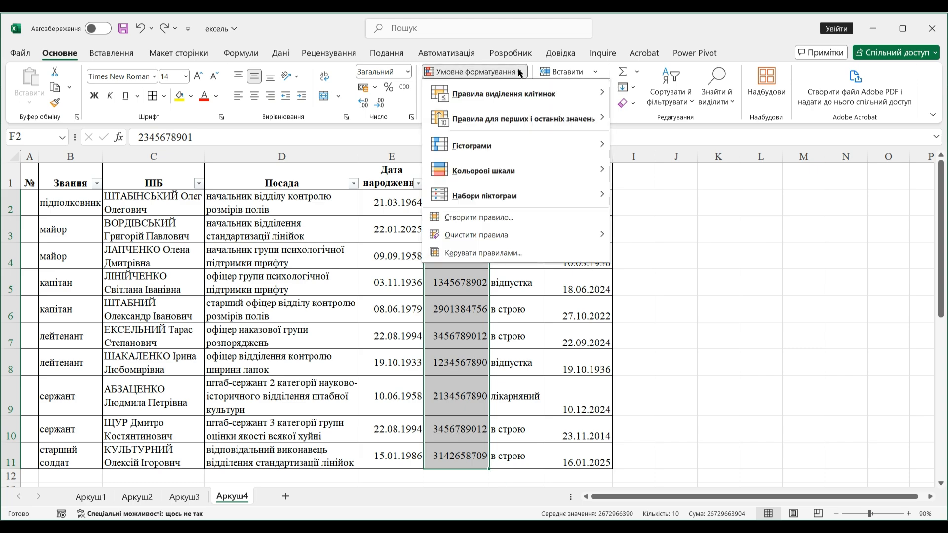
pyautogui.moveTo(514, 93)
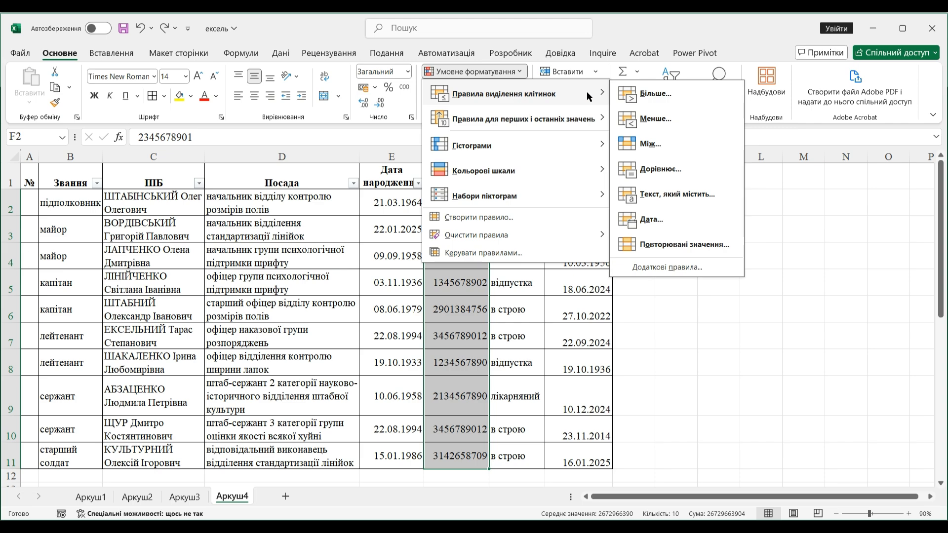
pyautogui.click(674, 245)
pyautogui.click(782, 238)
pyautogui.click(778, 253)
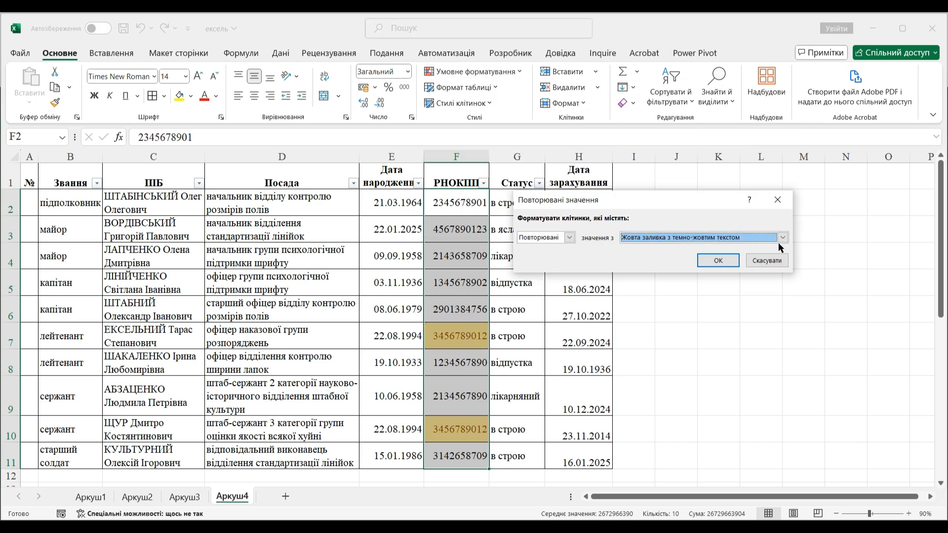
# - Try light red fill and red text for the duplicates, look at the custom format options, and confirm the rule
pyautogui.click(782, 237)
pyautogui.click(691, 273)
pyautogui.click(786, 234)
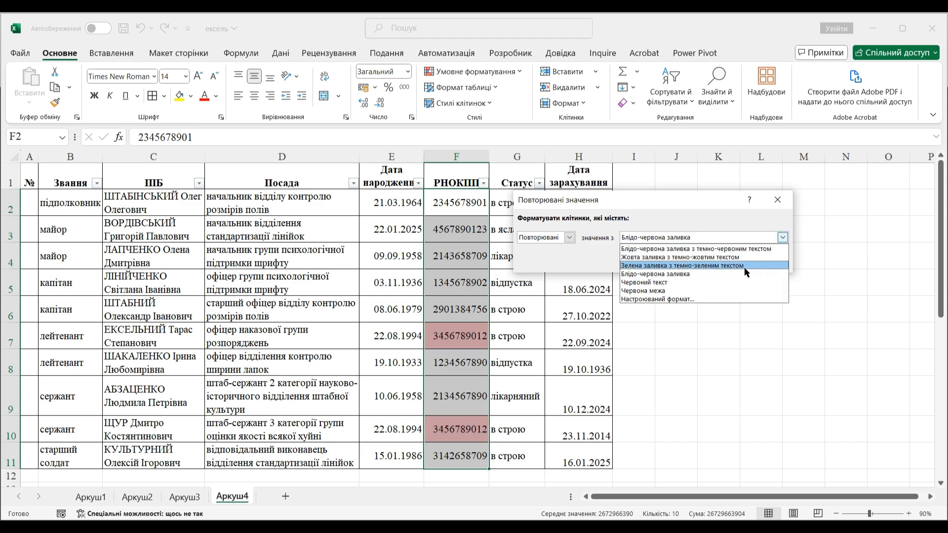
pyautogui.click(735, 282)
pyautogui.click(782, 237)
pyautogui.click(690, 298)
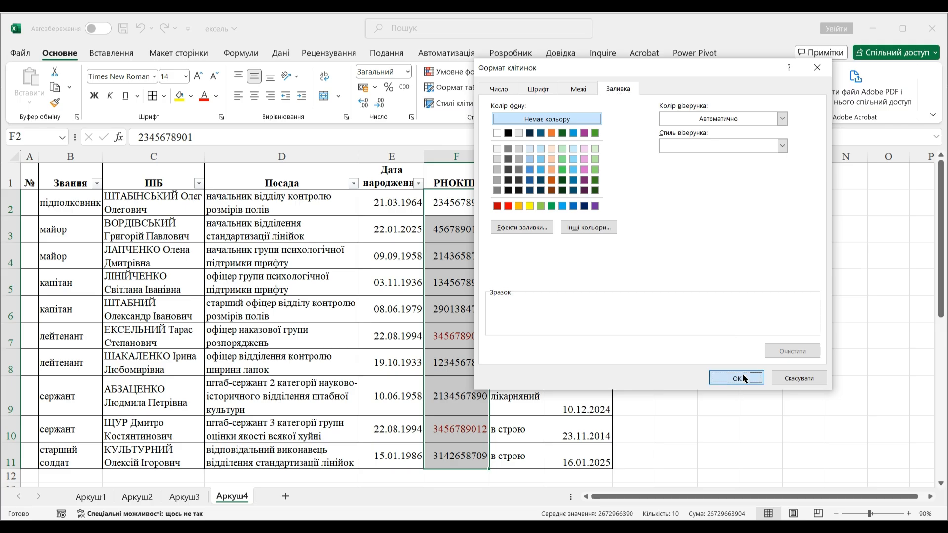
pyautogui.click(742, 374)
pyautogui.click(732, 259)
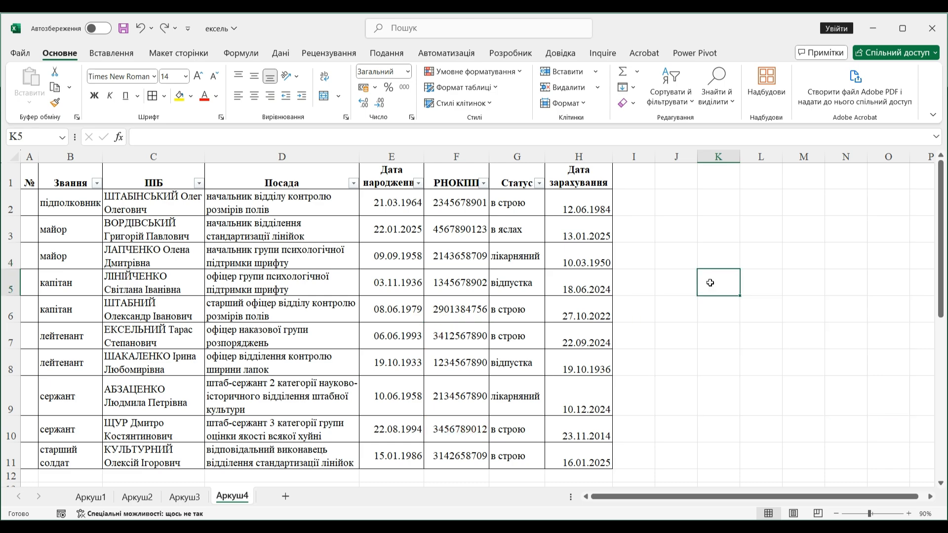
# - Highlight the status cells in G2:G11 containing "в строю" with green fill and dark green text
pyautogui.moveTo(518, 196); pyautogui.dragTo(521, 454)
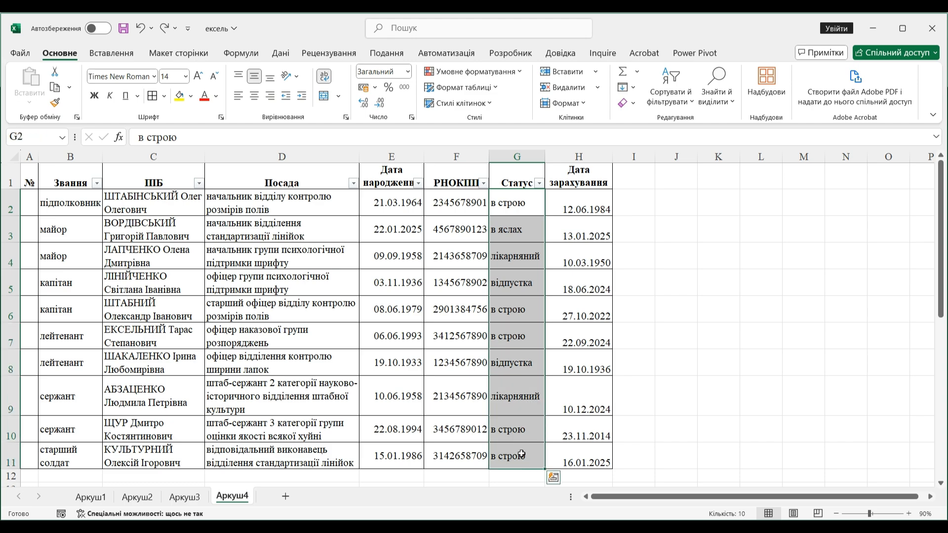
pyautogui.click(517, 73)
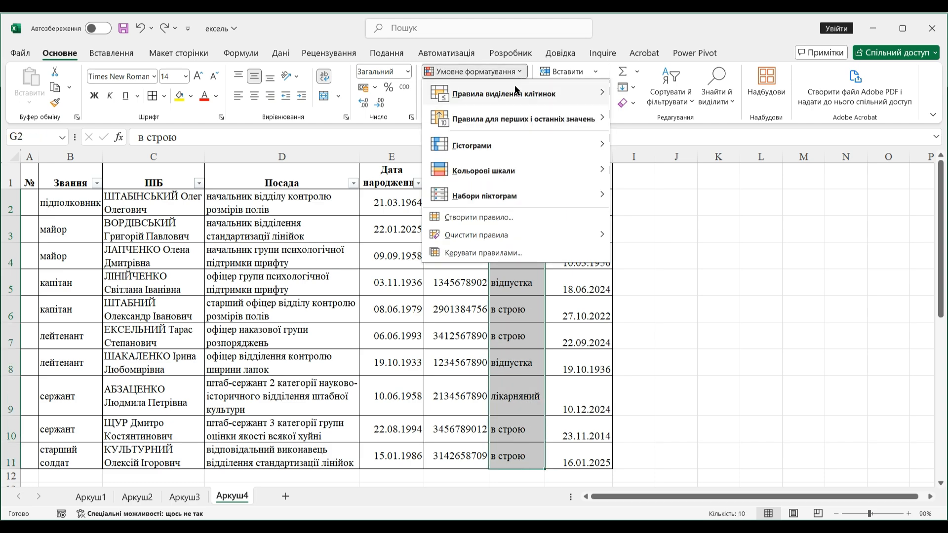
pyautogui.moveTo(565, 91)
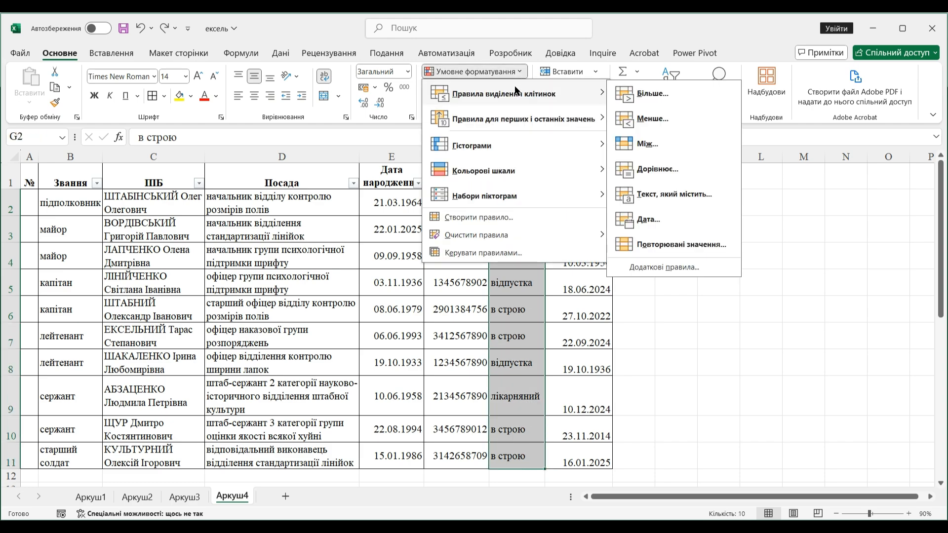
pyautogui.click(676, 193)
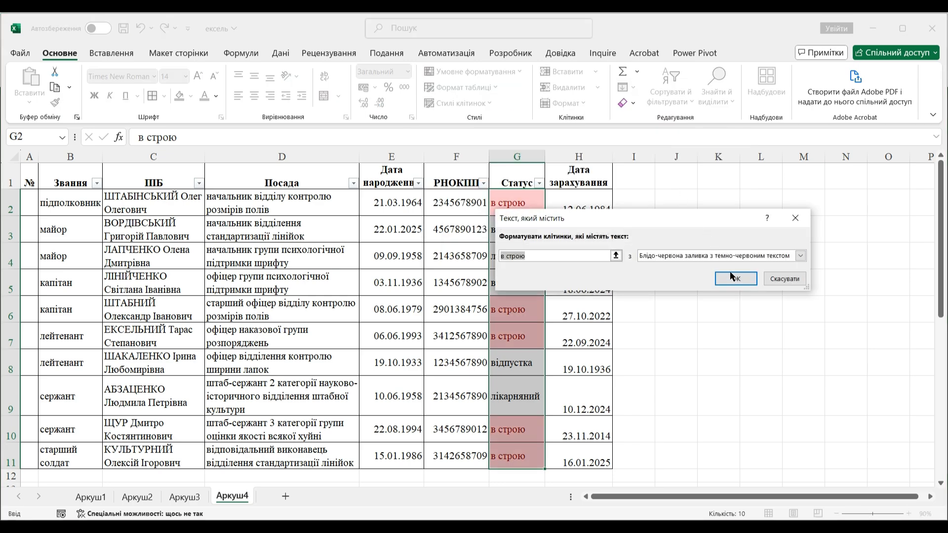
pyautogui.click(799, 255)
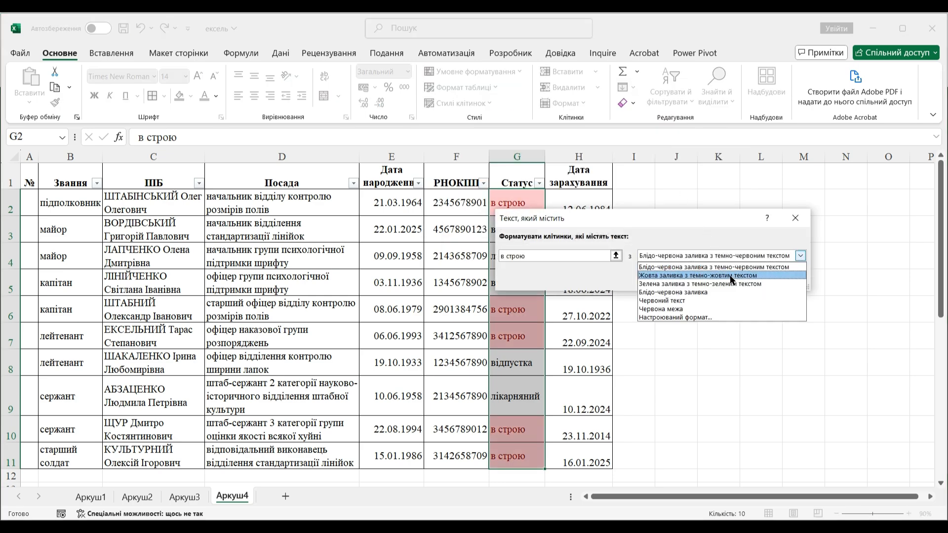
pyautogui.click(731, 280)
pyautogui.click(730, 279)
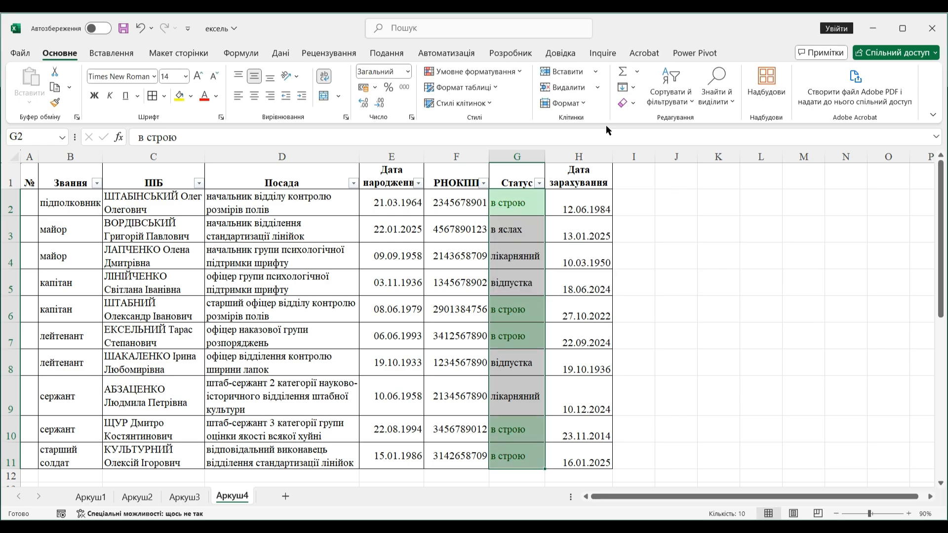
# - Add a text-contains rule to the status column that formats "від" with yellow fill and dark yellow text
pyautogui.click(521, 74)
pyautogui.moveTo(523, 121)
pyautogui.click(667, 190)
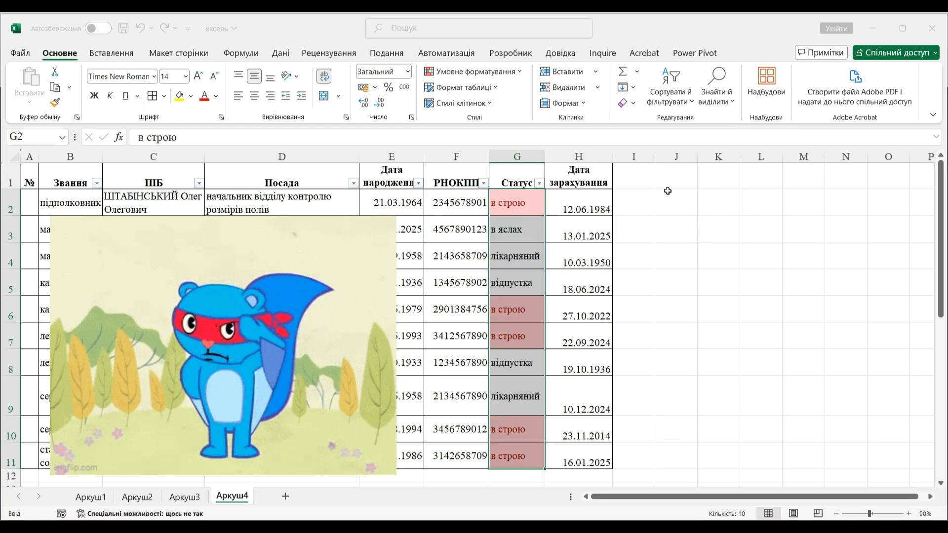
pyautogui.write('від')
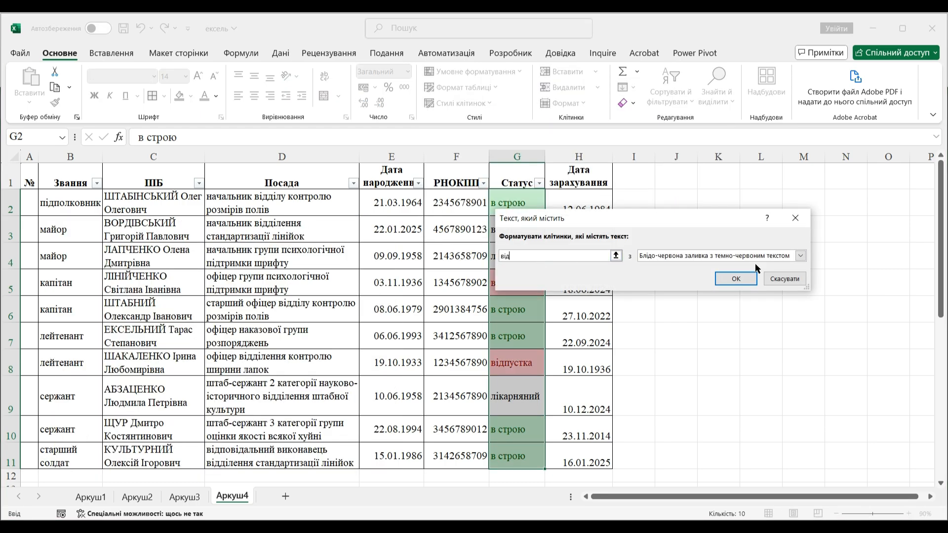
pyautogui.click(796, 255)
pyautogui.click(737, 272)
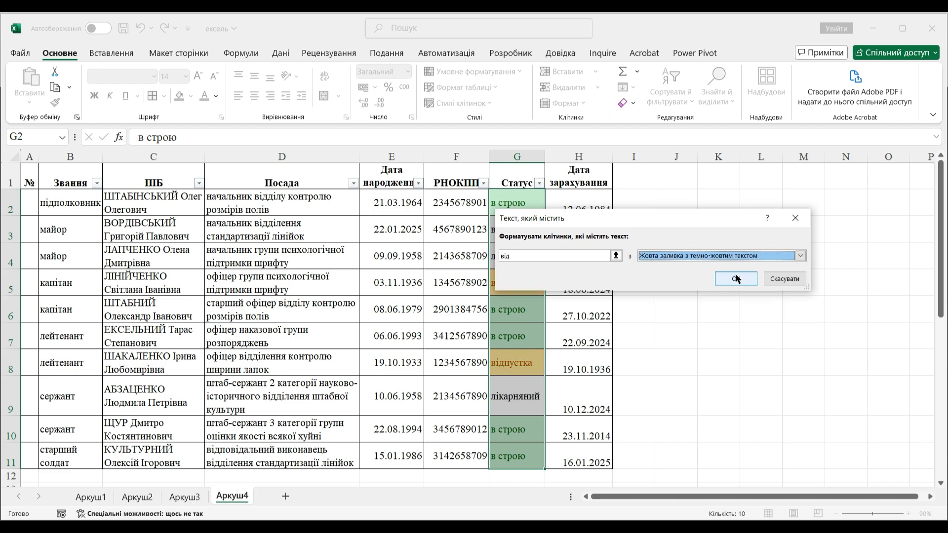
pyautogui.click(735, 278)
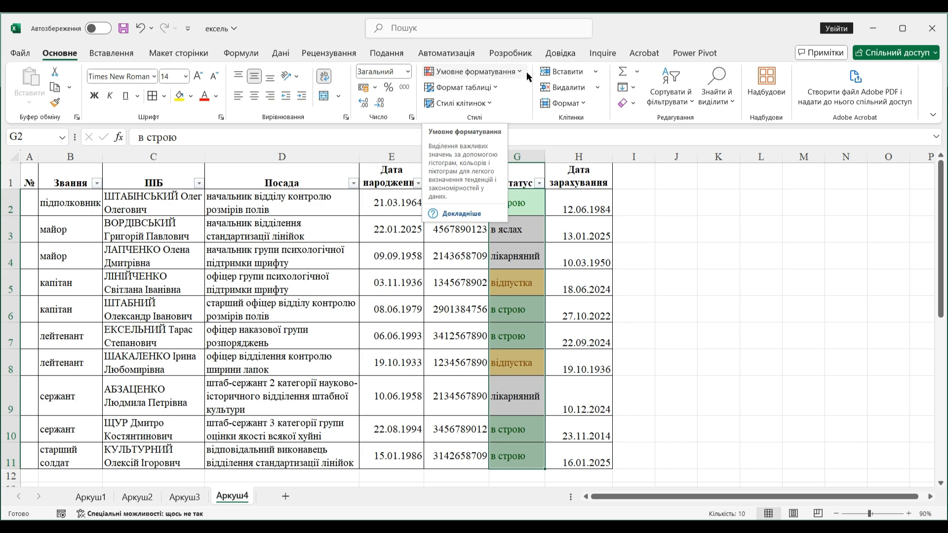
# - Add a text-contains rule to the status column that formats "лік" with light red fill and dark red text
pyautogui.click(525, 72)
pyautogui.moveTo(517, 93)
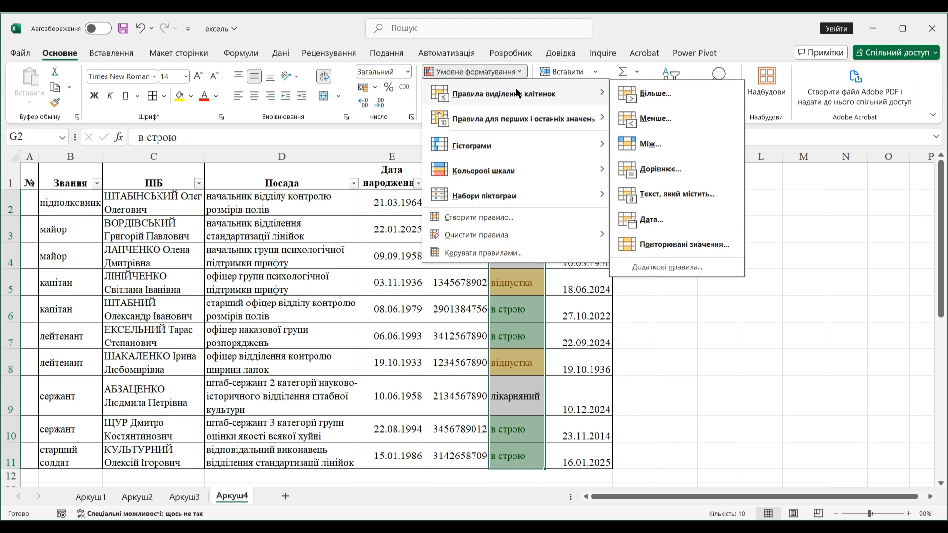
pyautogui.click(662, 194)
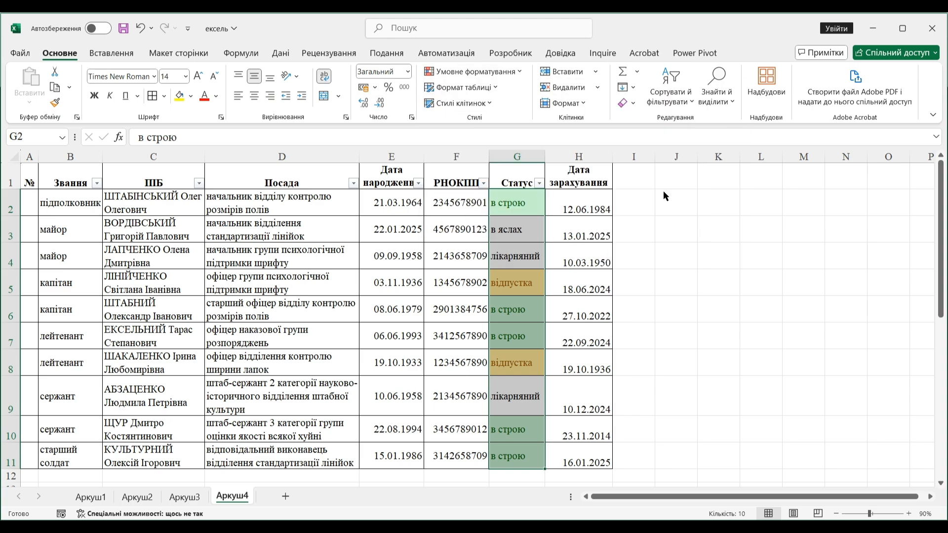
pyautogui.write('лік')
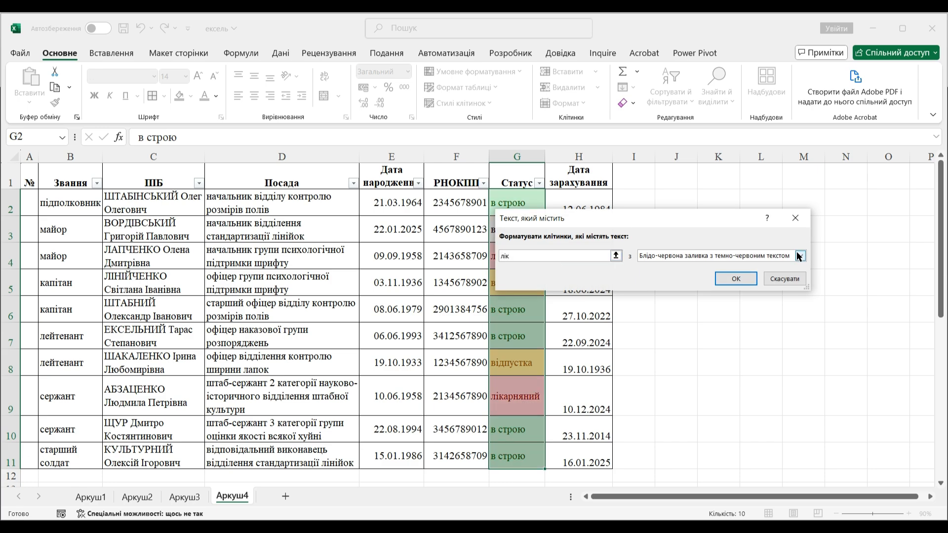
pyautogui.click(798, 256)
pyautogui.click(748, 264)
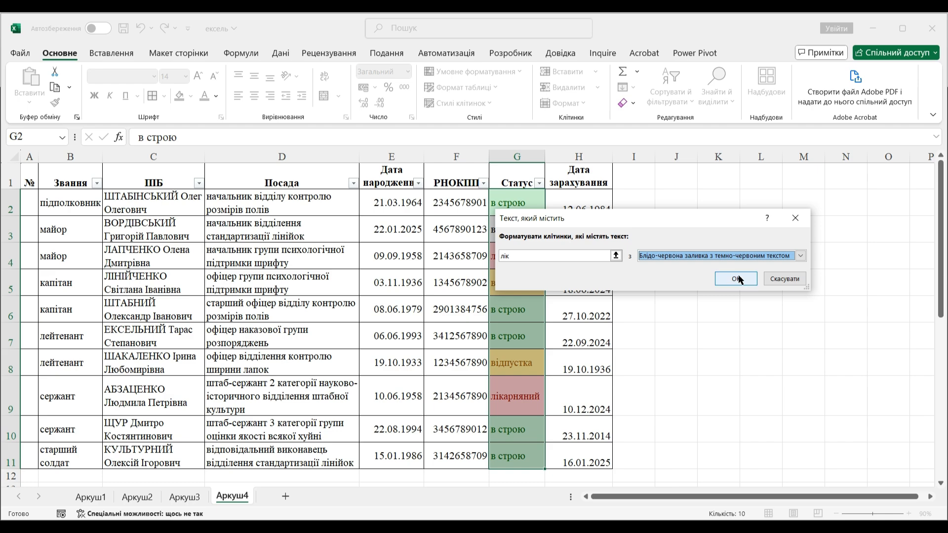
pyautogui.click(738, 278)
pyautogui.click(721, 282)
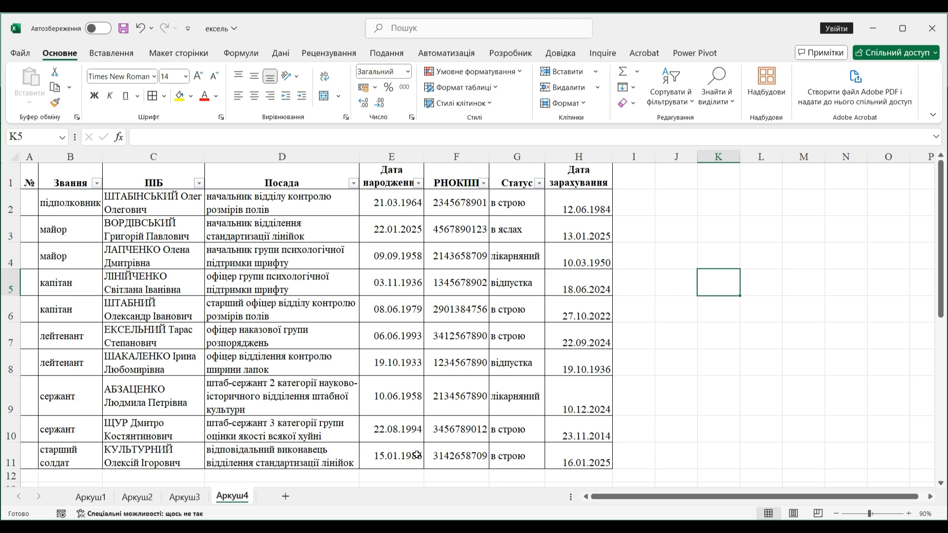
# - Highlight the birth dates in E2:E11 earlier than 01.01.1966 with light red fill and dark red text, and undo the rule
pyautogui.moveTo(417, 455); pyautogui.dragTo(414, 203)
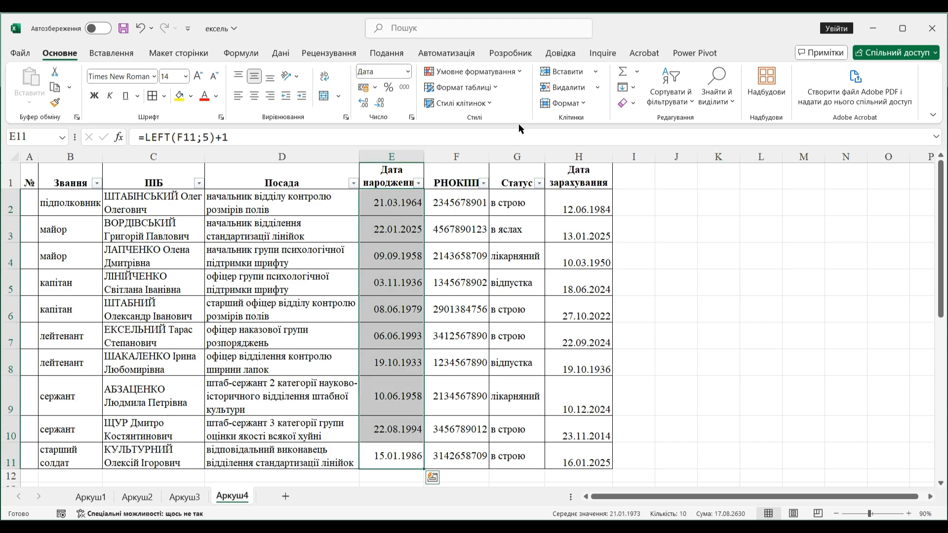
pyautogui.click(517, 73)
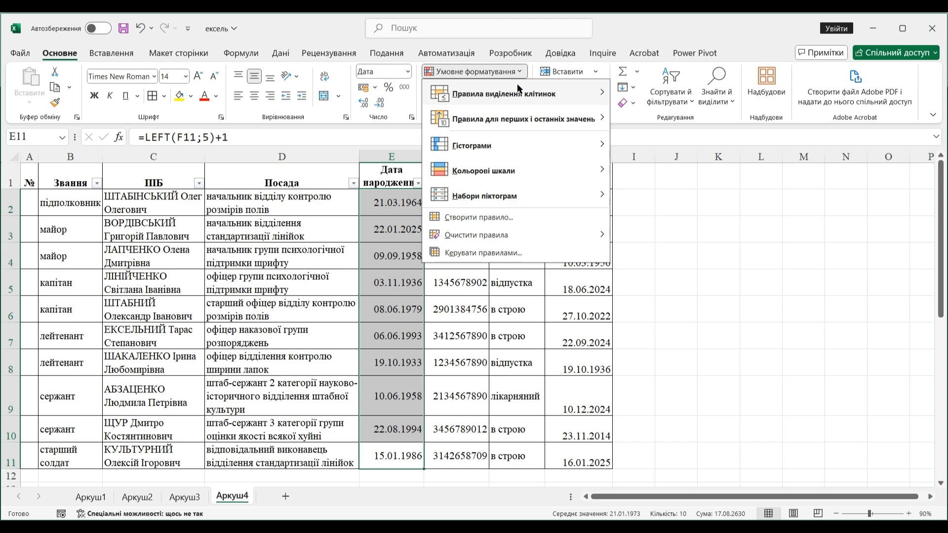
pyautogui.moveTo(518, 86)
pyautogui.click(652, 118)
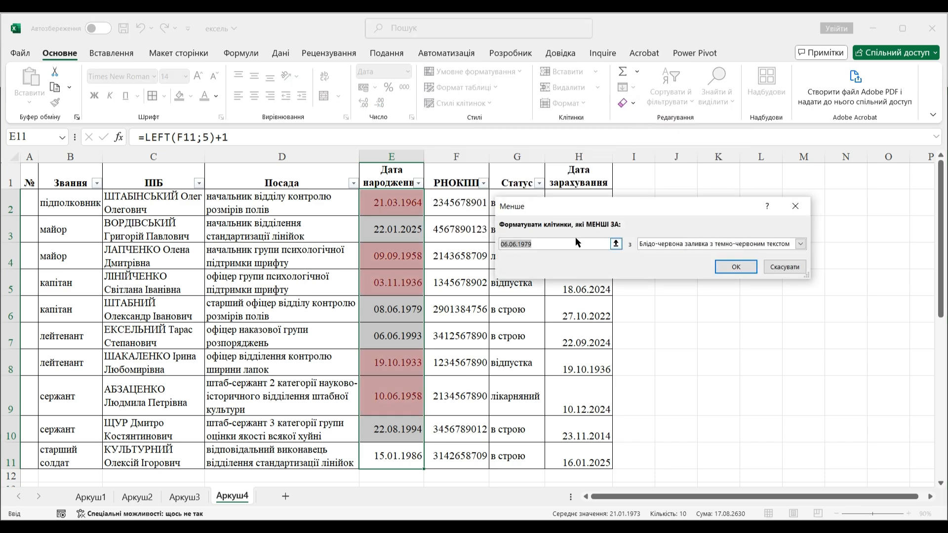
pyautogui.write('01.01.')
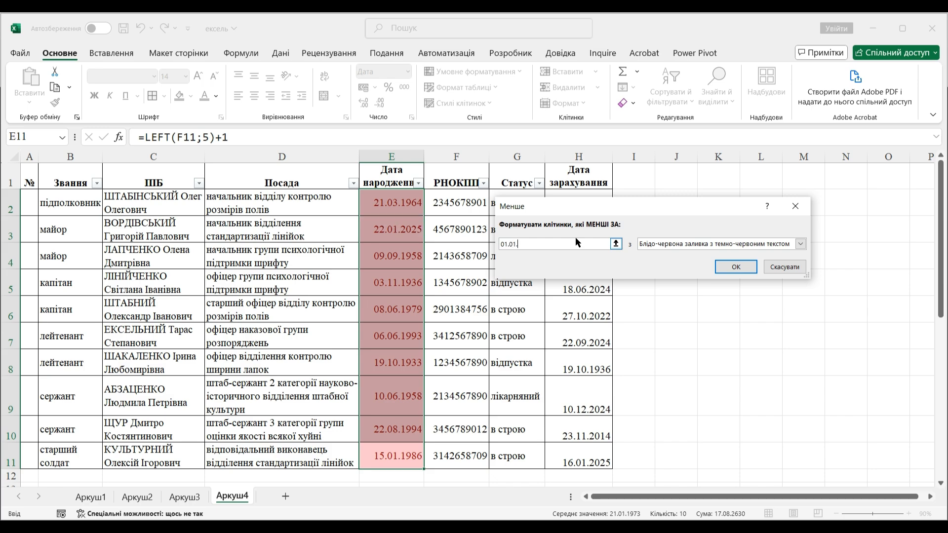
pyautogui.write('1966')
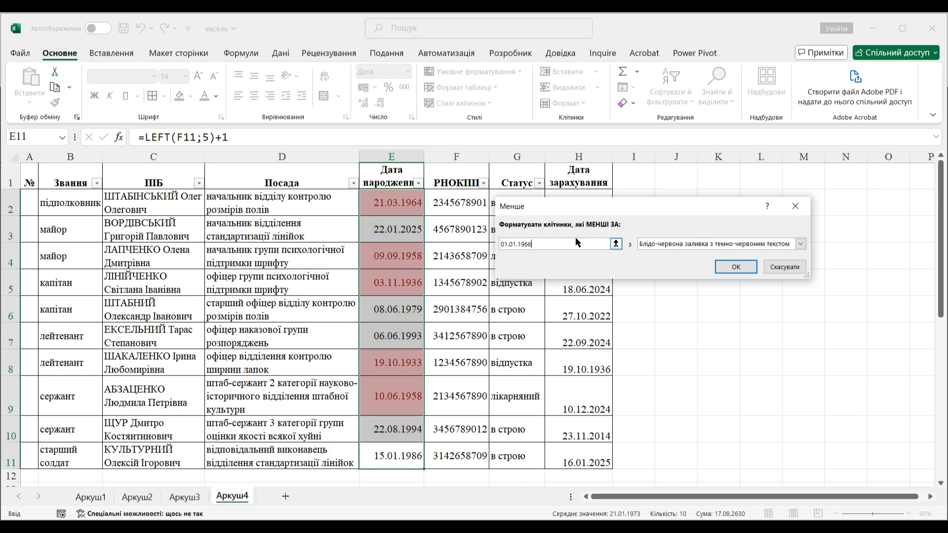
pyautogui.click(723, 268)
pyautogui.click(718, 283)
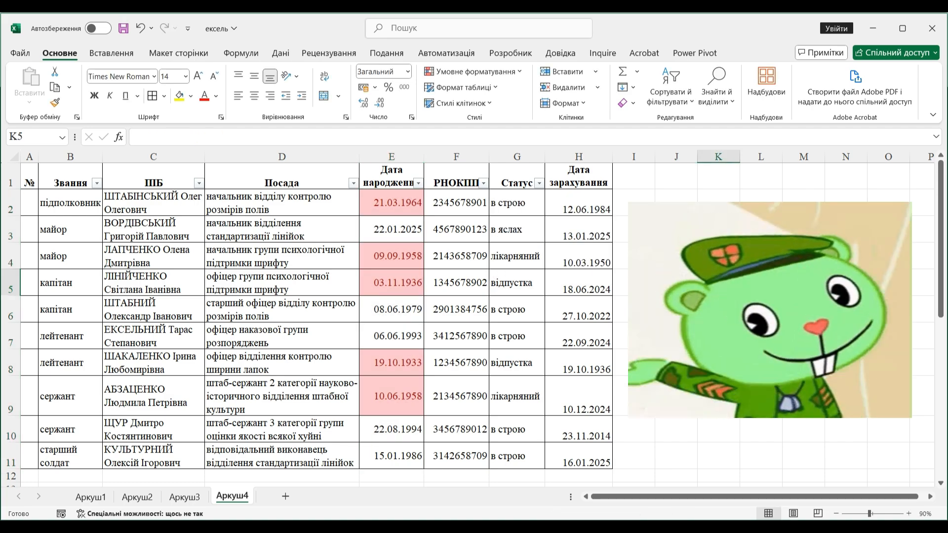
pyautogui.hotkey('ctrl', 'z')
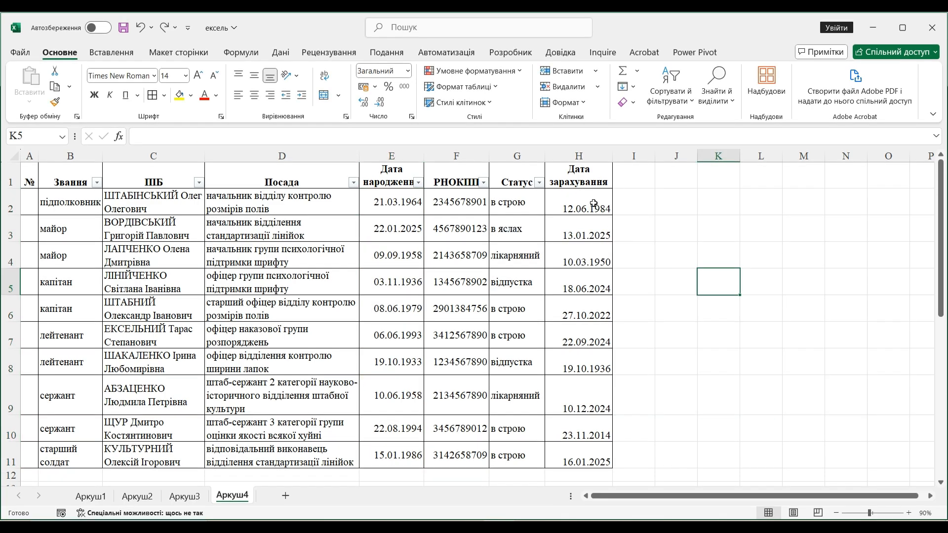
# - Set up a formula-based conditional formatting rule for the enrolment dates in H2:H11 using =now()-H2<365
pyautogui.moveTo(593, 203); pyautogui.dragTo(586, 447)
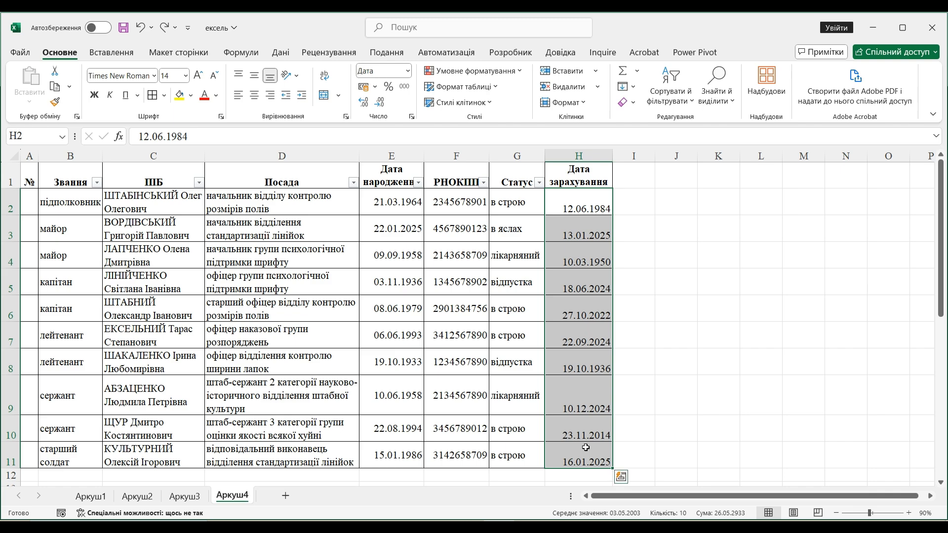
pyautogui.click(520, 72)
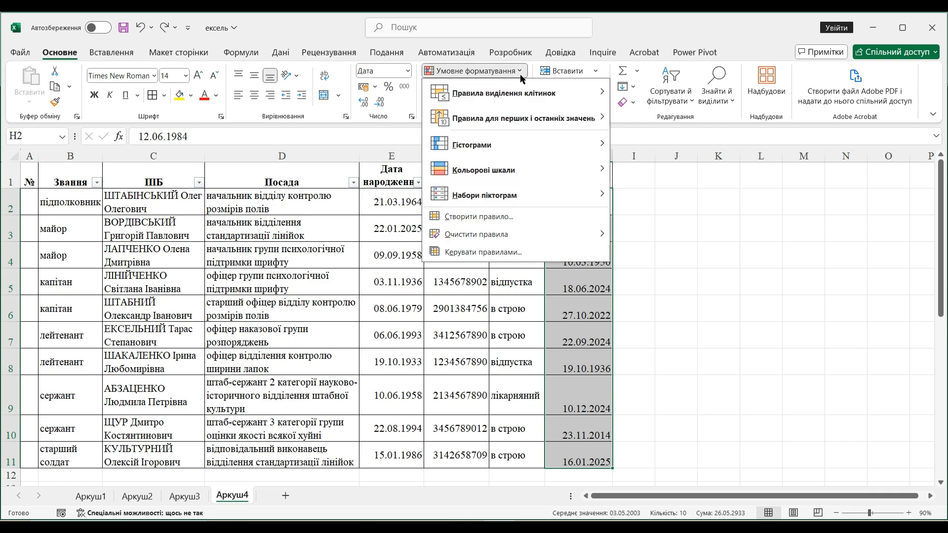
pyautogui.click(499, 216)
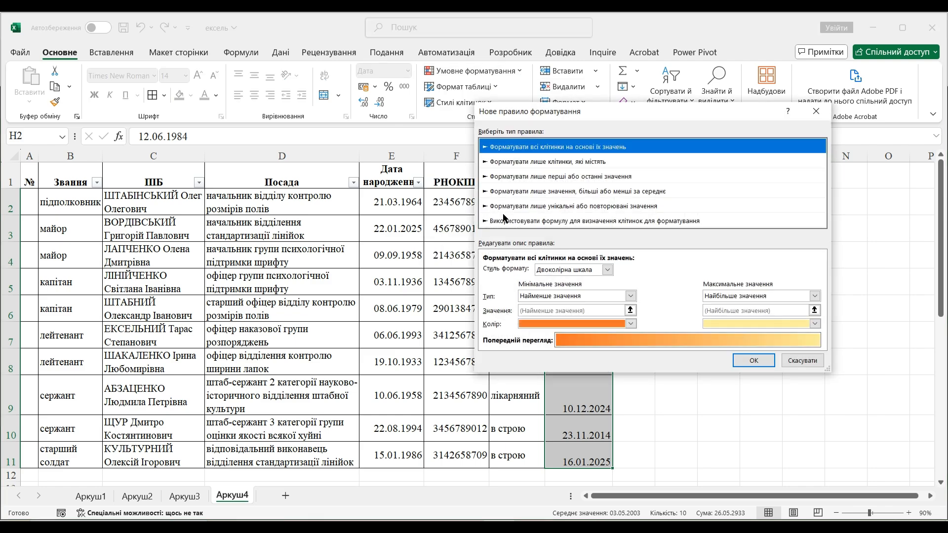
pyautogui.click(505, 221)
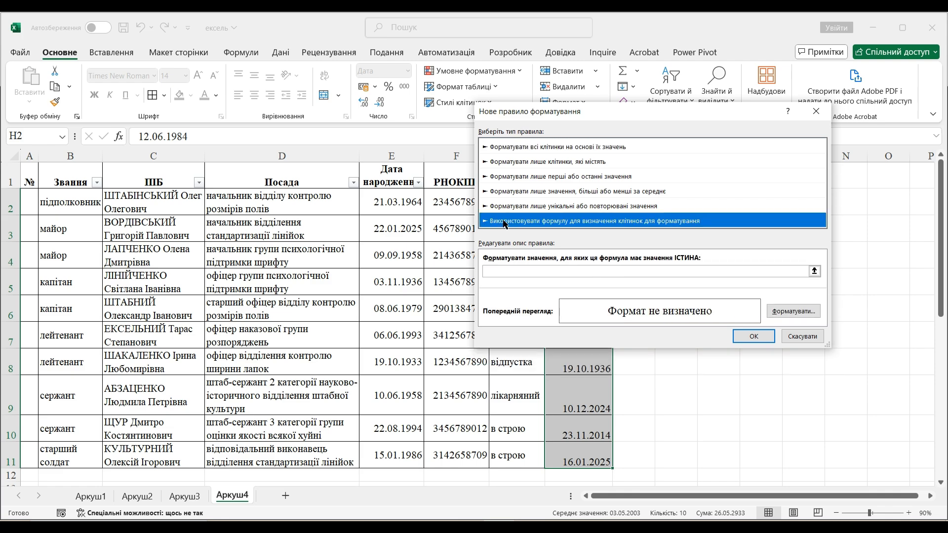
pyautogui.click(512, 275)
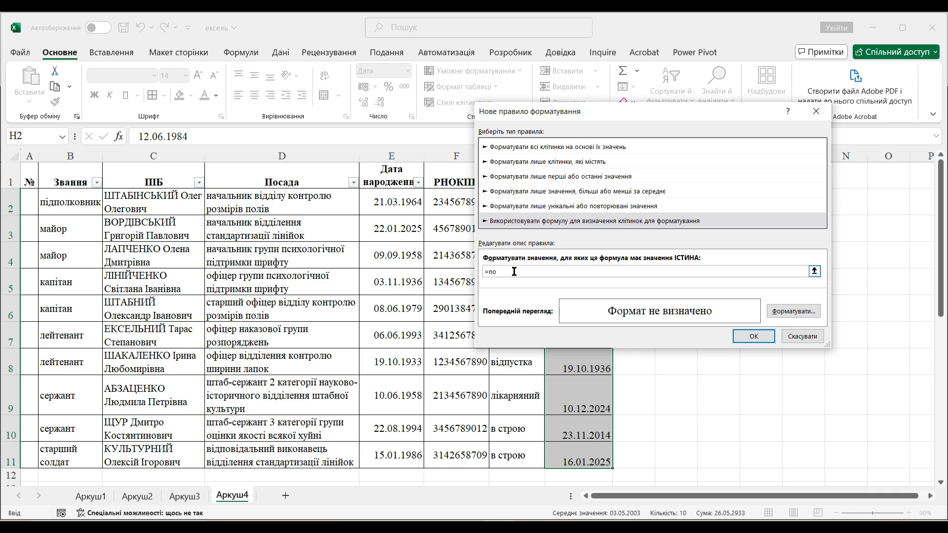
pyautogui.write('=now()-')
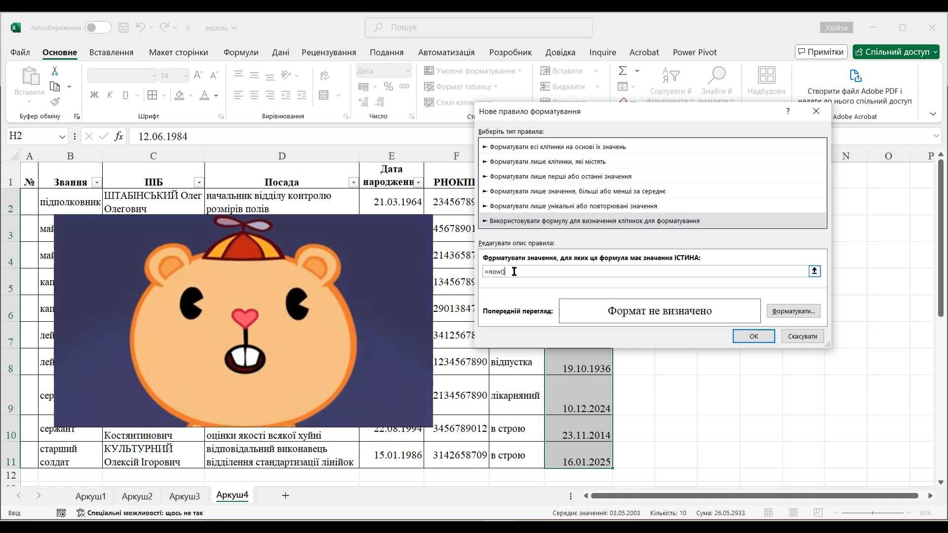
pyautogui.moveTo(645, 118); pyautogui.dragTo(272, 122)
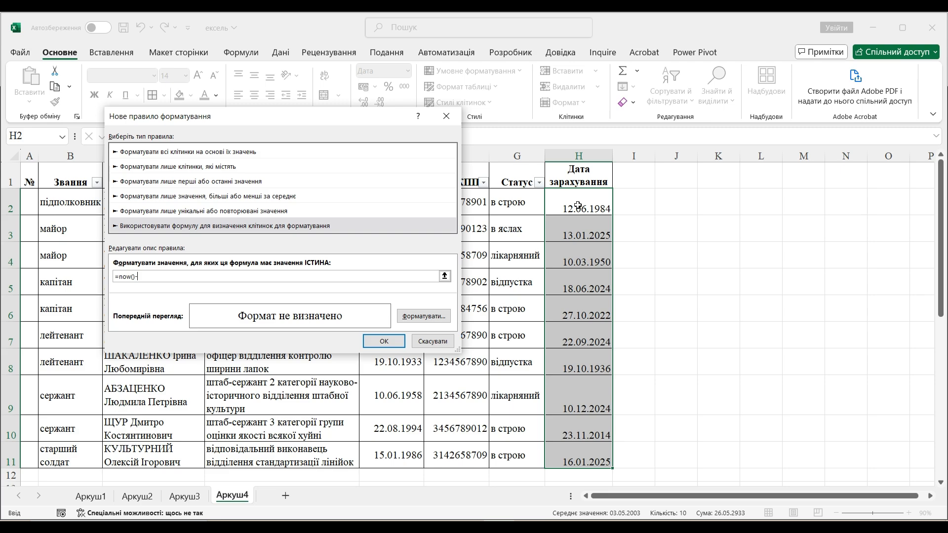
pyautogui.click(579, 207)
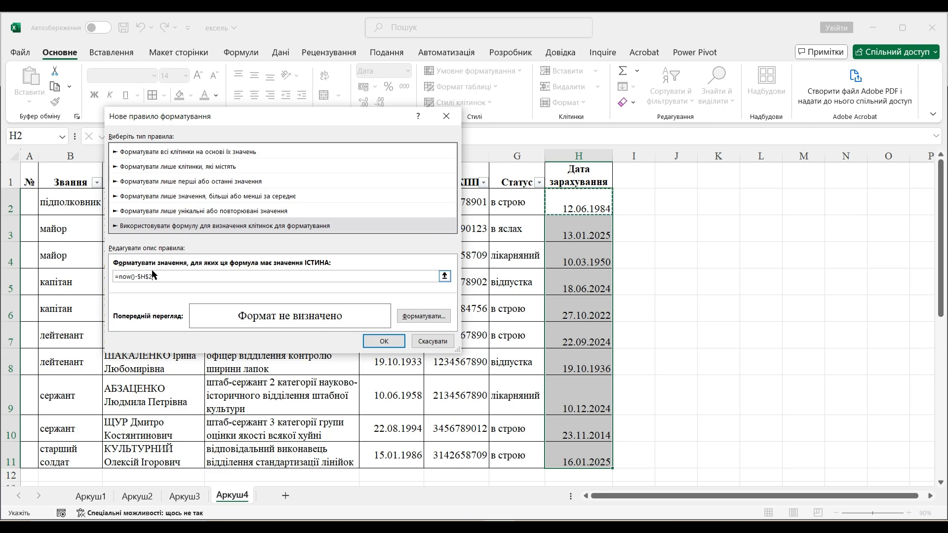
pyautogui.click(140, 277)
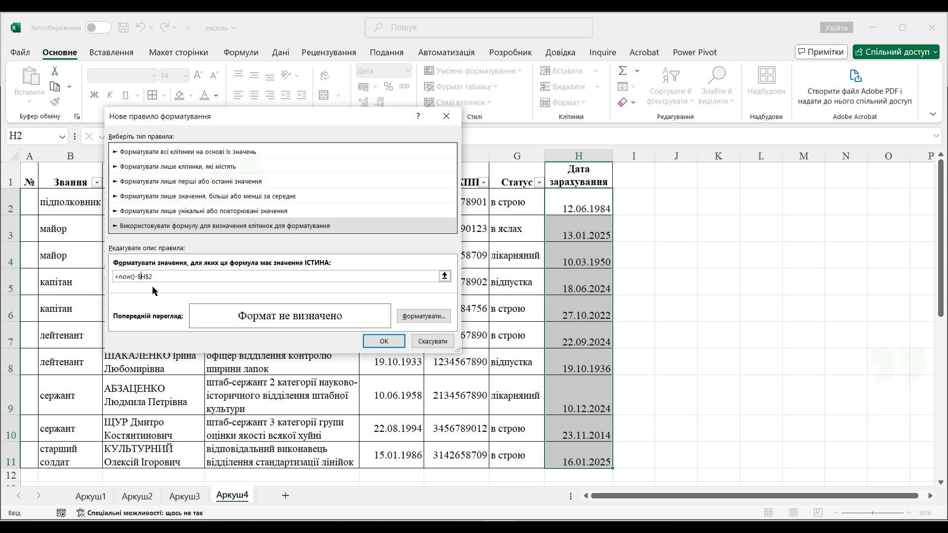
pyautogui.press('BackSpace')
pyautogui.click(146, 277)
pyautogui.press('BackSpace')
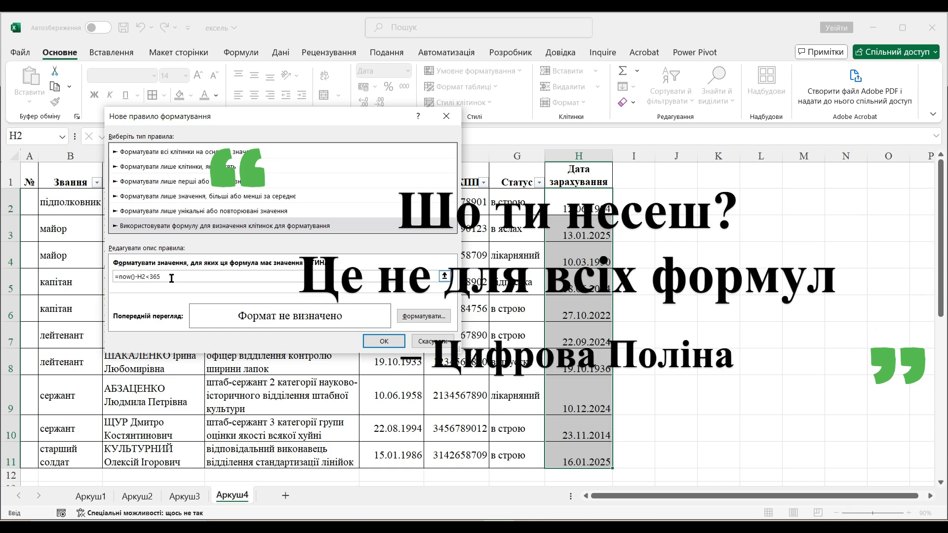
# - Give the formula rule a light pink fill and apply it to the enrolment dates
pyautogui.click(424, 316)
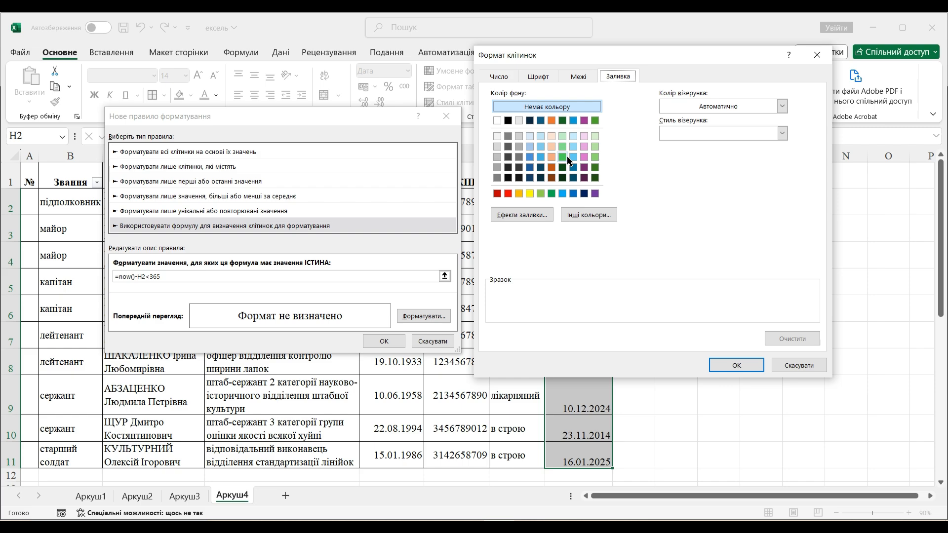
pyautogui.click(583, 137)
pyautogui.click(736, 365)
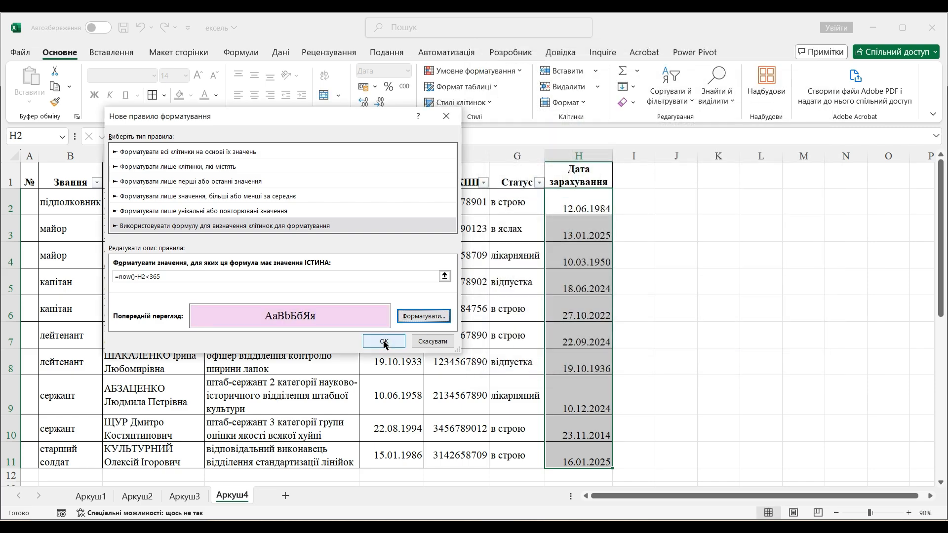
pyautogui.click(385, 341)
pyautogui.click(718, 309)
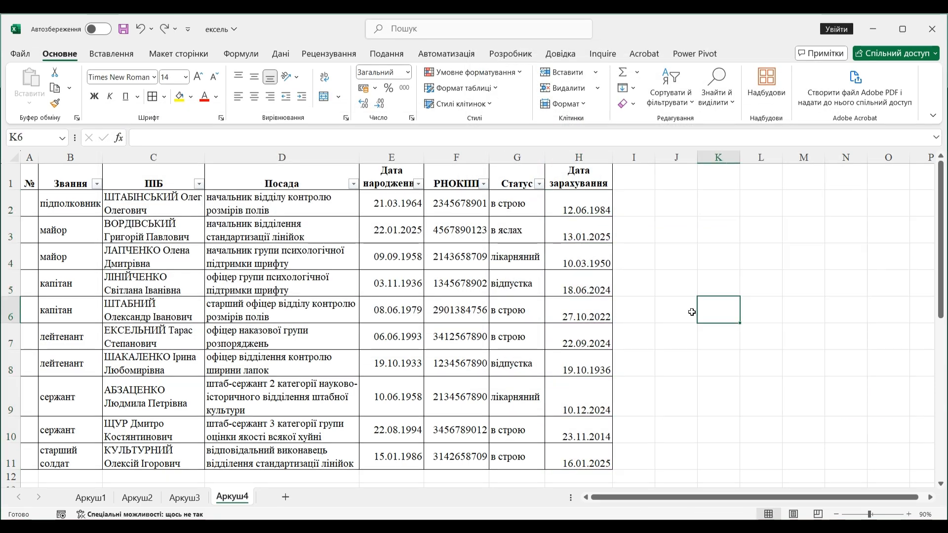
# - Preview data bars, colour scales and icon sets on the birth dates in E2:E11
pyautogui.moveTo(405, 203); pyautogui.dragTo(398, 456)
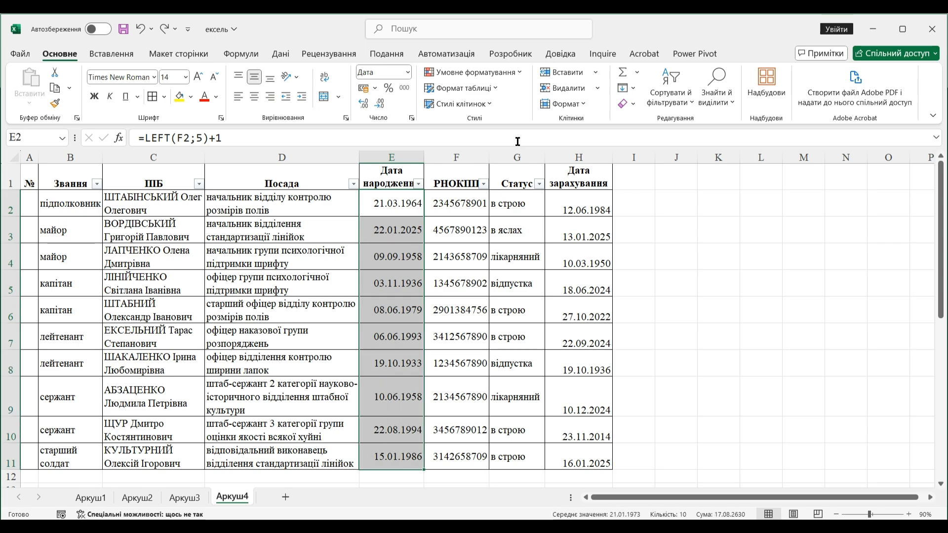
pyautogui.click(504, 73)
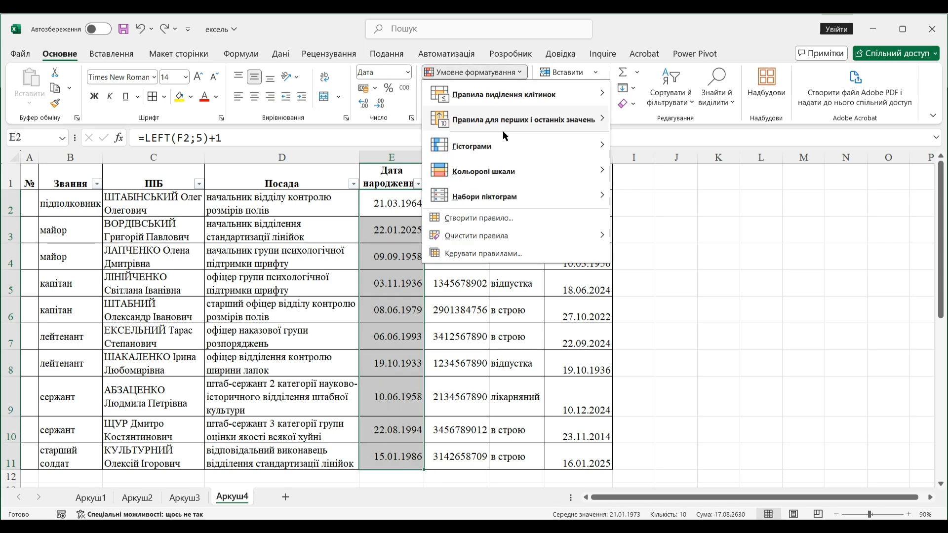
pyautogui.moveTo(502, 143)
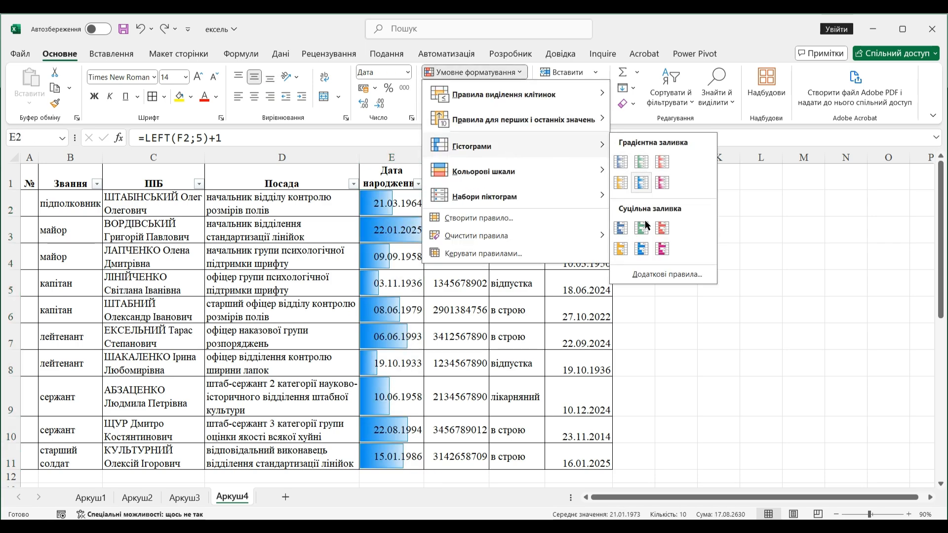
pyautogui.moveTo(543, 170)
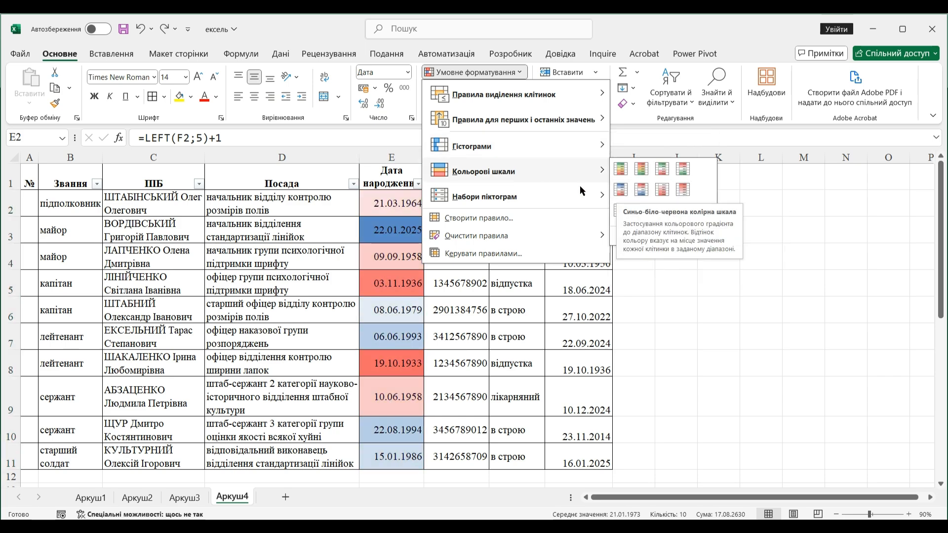
pyautogui.moveTo(578, 196)
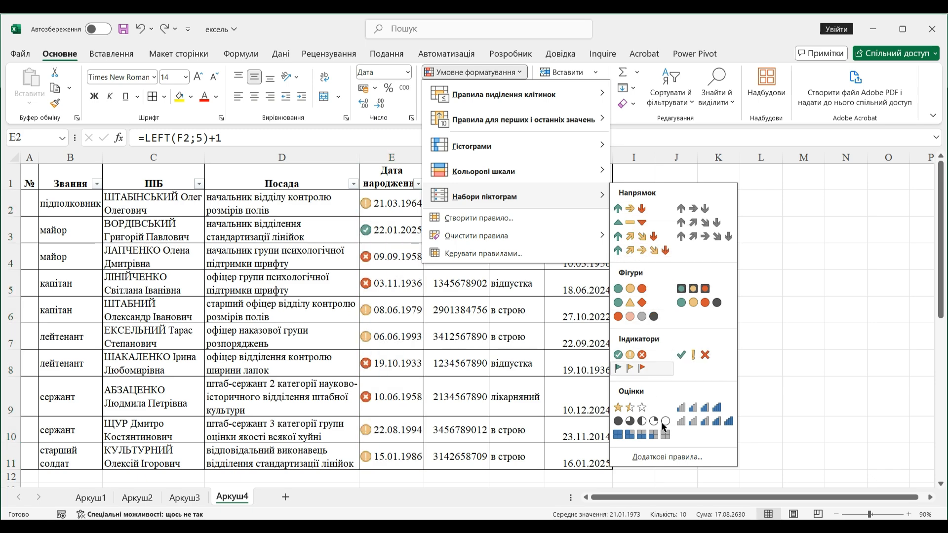
# - Examine the individual icon, icon style and format style options of a new icon-set rule, and close the rule settings
pyautogui.click(671, 456)
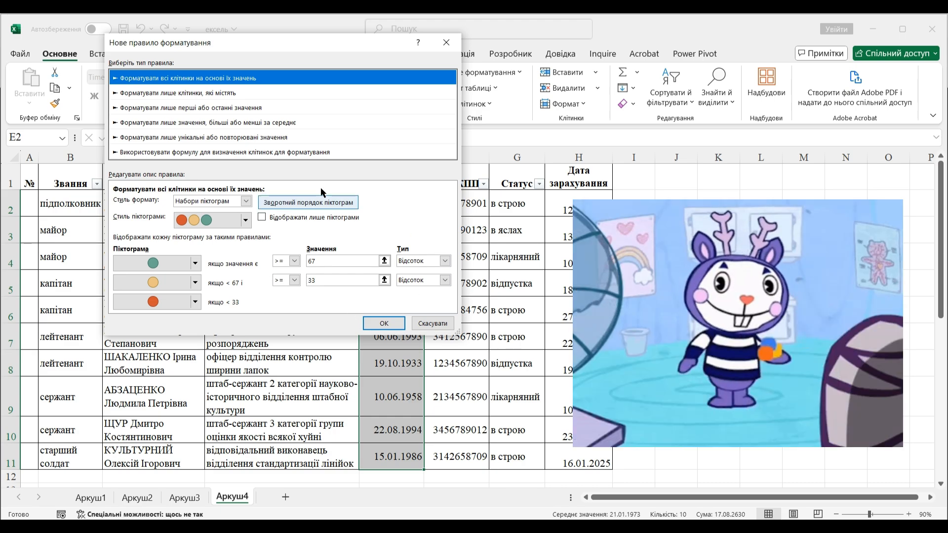
pyautogui.click(195, 263)
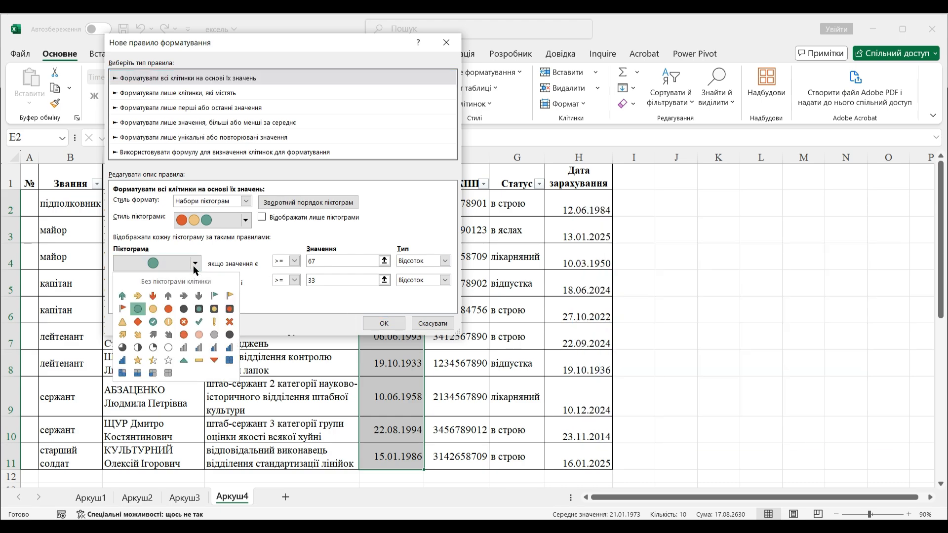
pyautogui.click(194, 265)
pyautogui.click(245, 220)
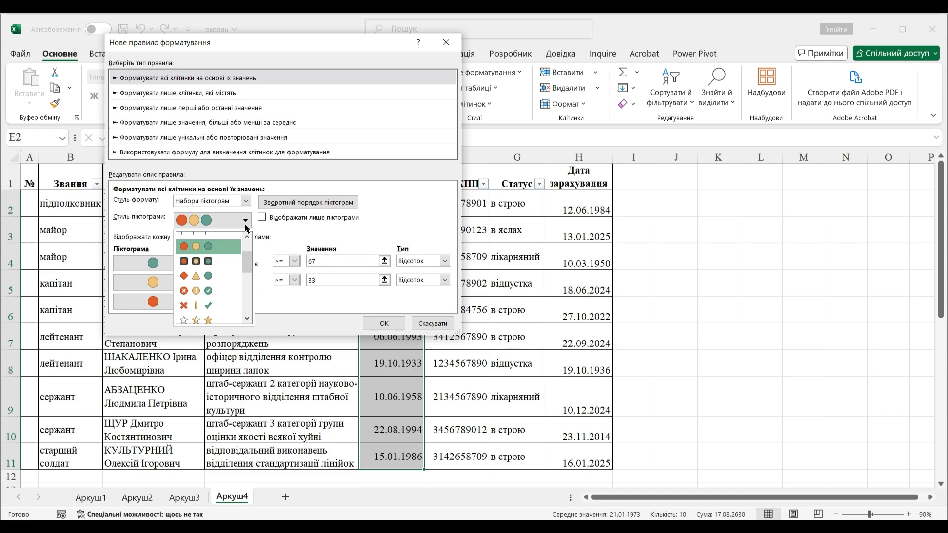
pyautogui.click(245, 221)
pyautogui.click(245, 201)
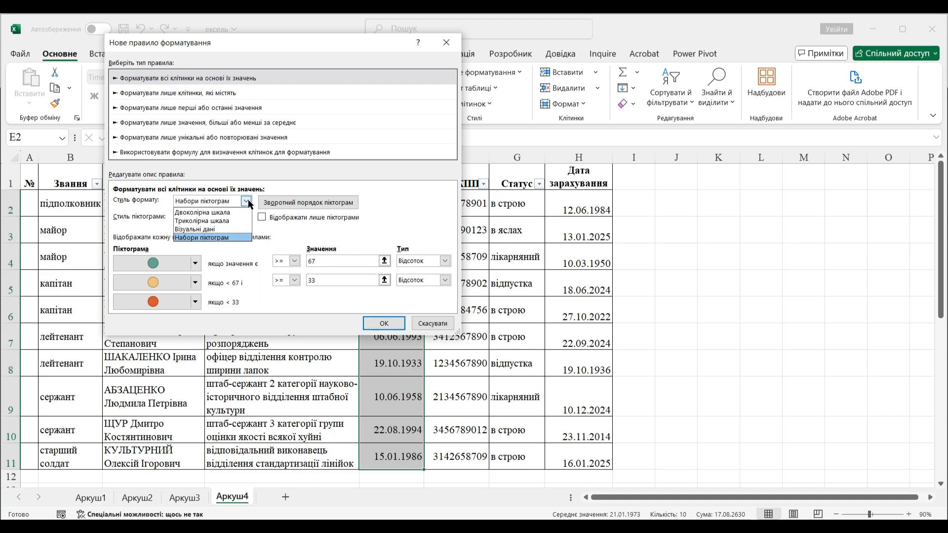
pyautogui.click(246, 201)
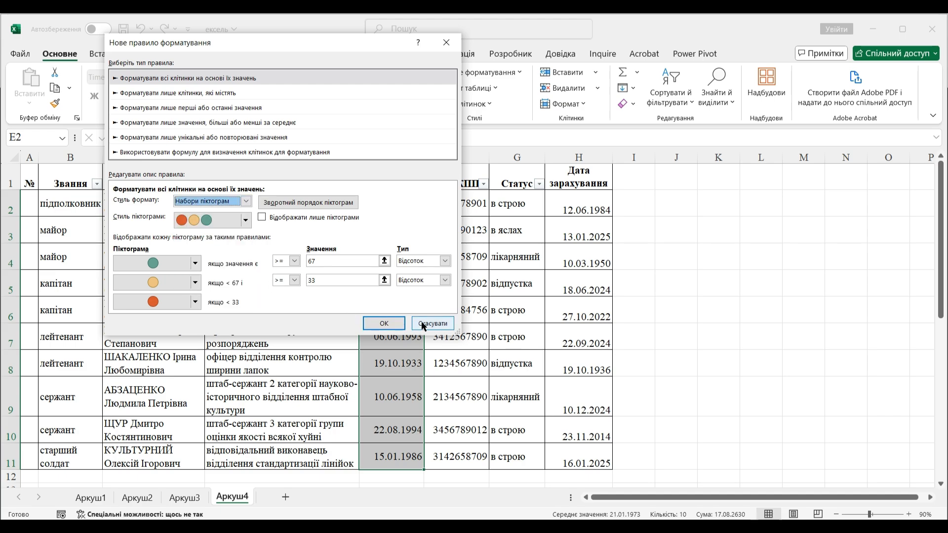
pyautogui.click(384, 323)
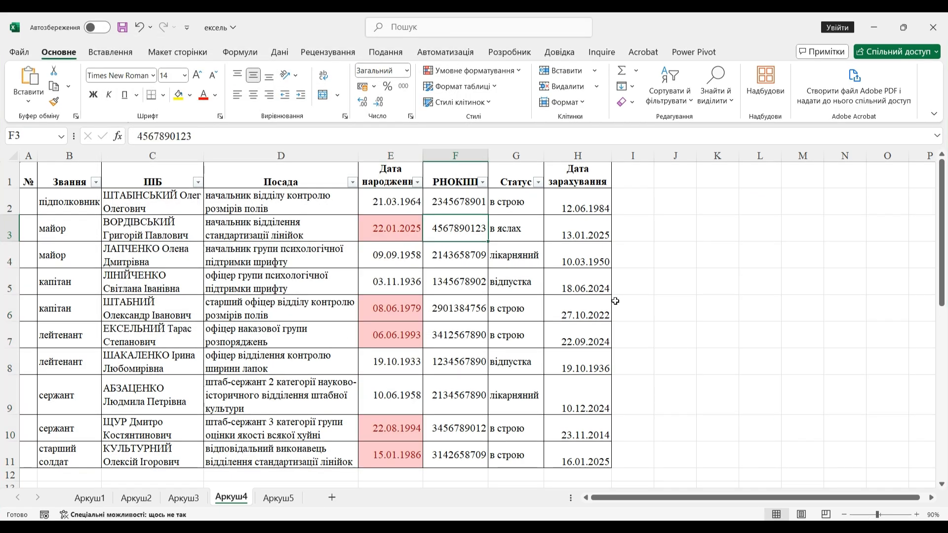
# - Open the conditional formatting rules manager and show the rules for this whole sheet
pyautogui.click(514, 71)
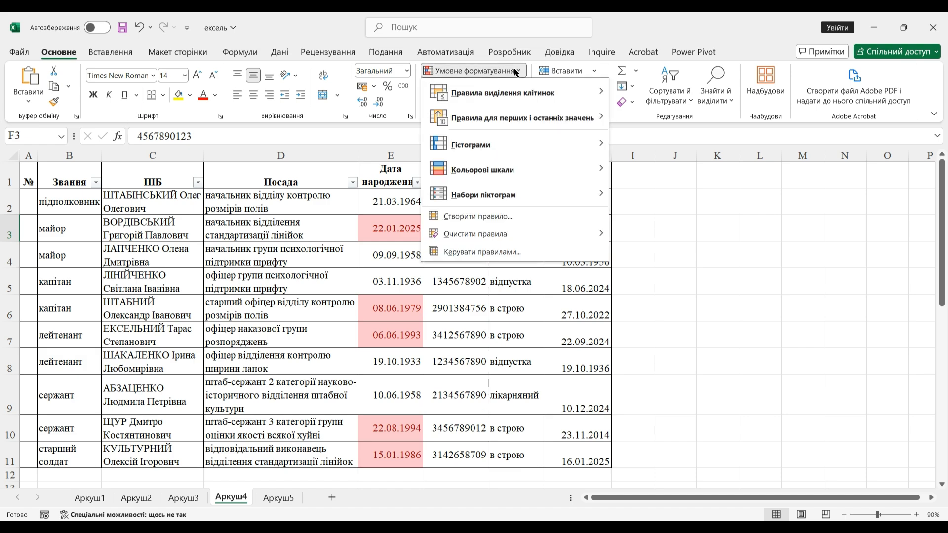
pyautogui.click(483, 251)
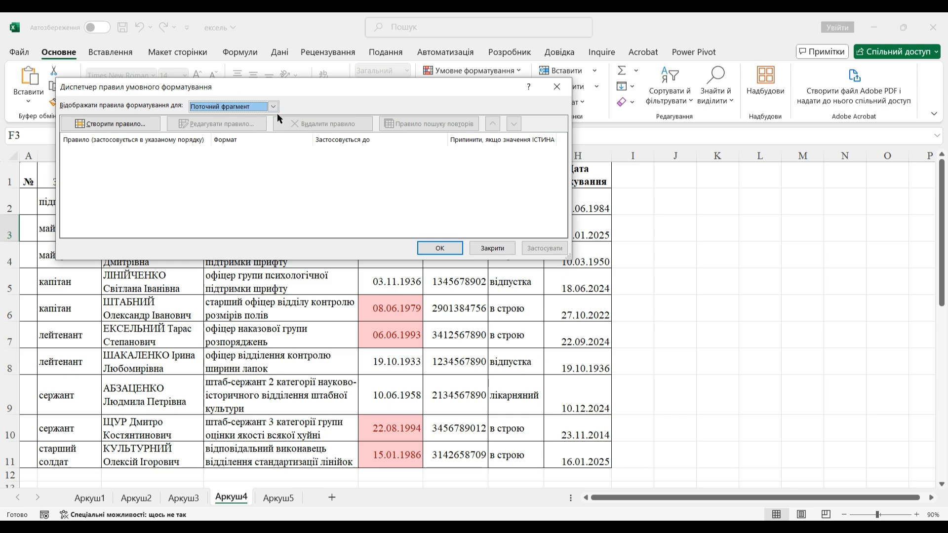
pyautogui.click(273, 107)
pyautogui.click(253, 125)
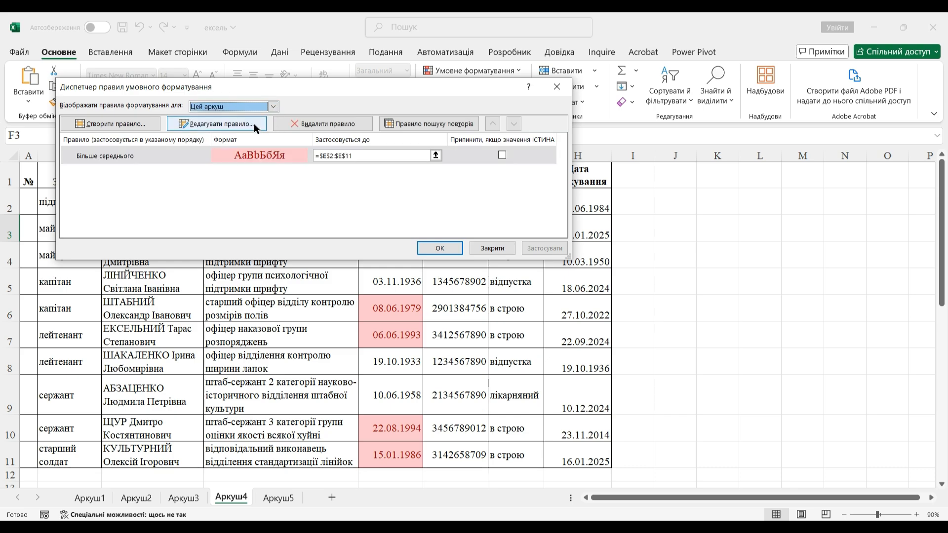
# - Change the above-average rule on the birth dates to format all cells by their values with a two-colour orange-to-yellow scale
pyautogui.click(174, 155)
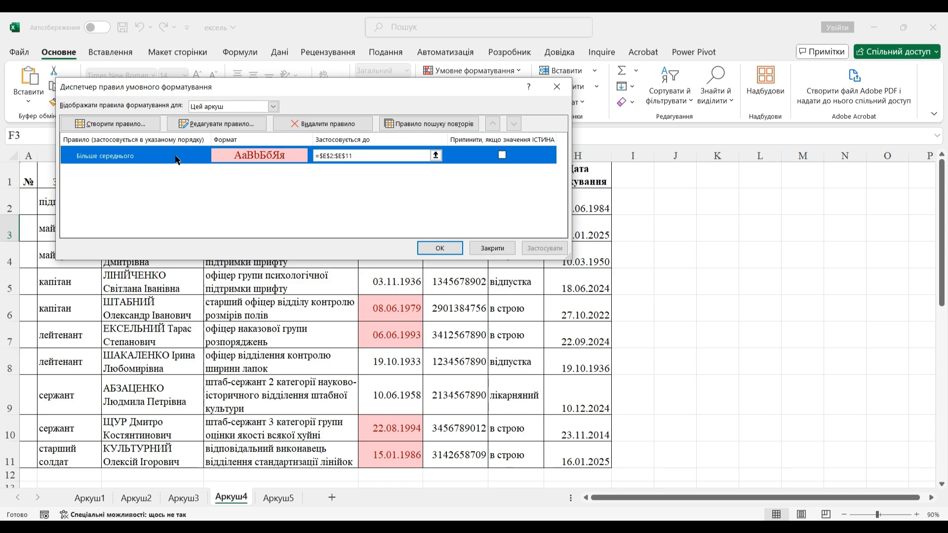
pyautogui.click(194, 127)
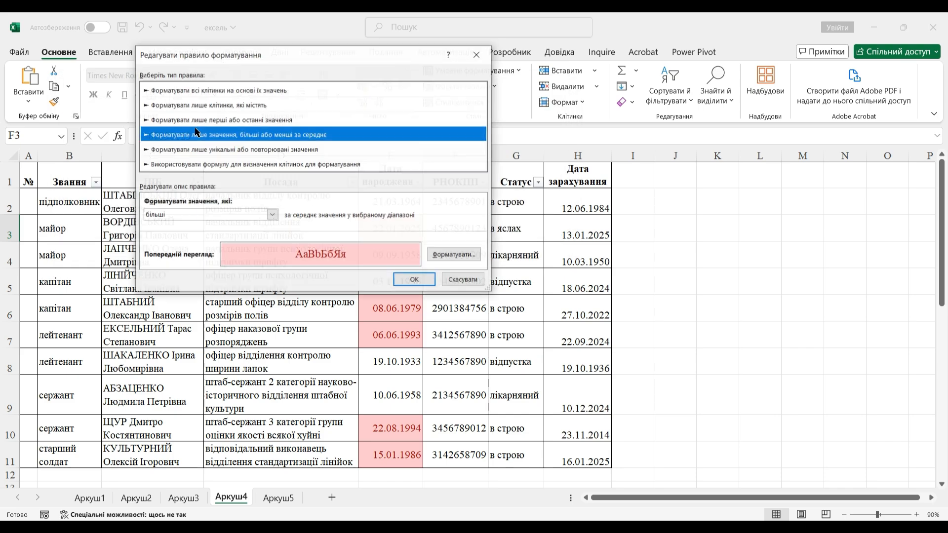
pyautogui.click(209, 93)
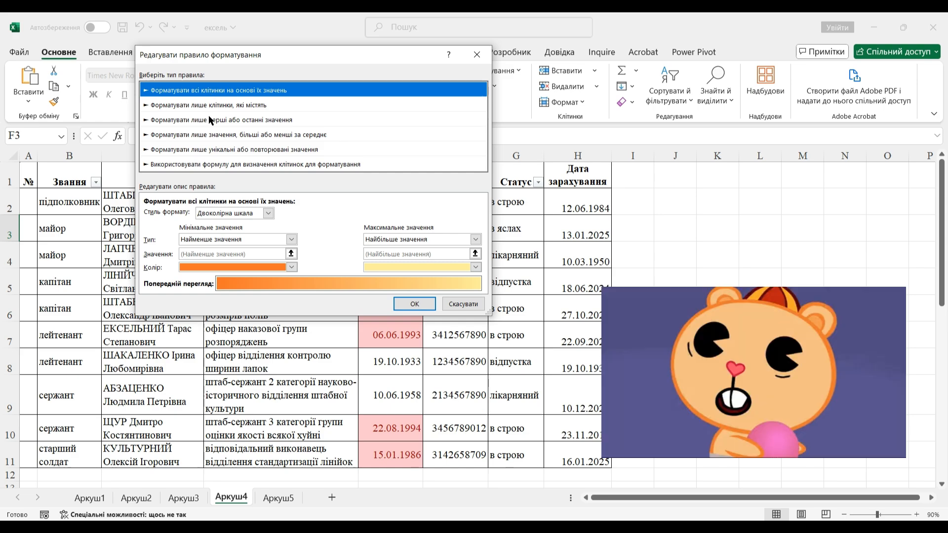
pyautogui.click(423, 308)
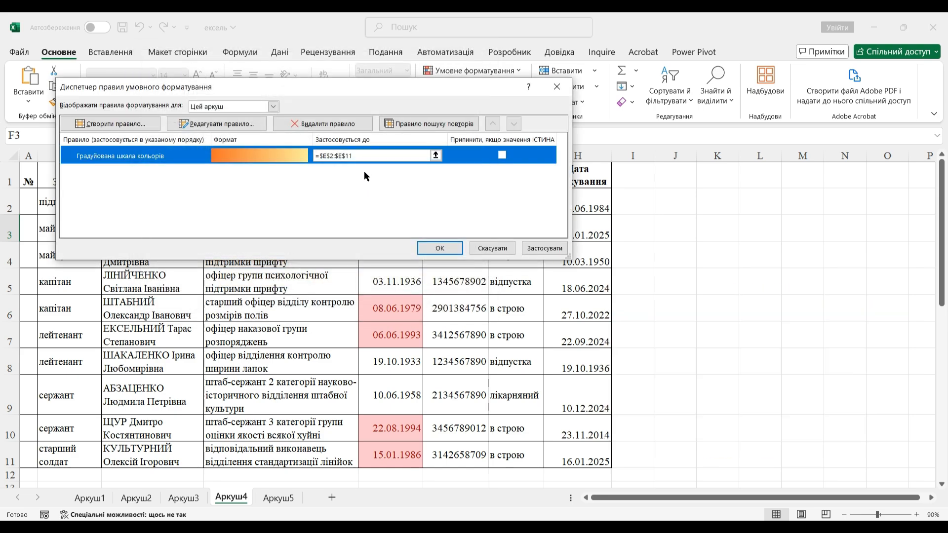
# - Change the end column of the colour-scale rule's applied range to L and confirm the rule changes
pyautogui.moveTo(357, 155); pyautogui.dragTo(313, 155)
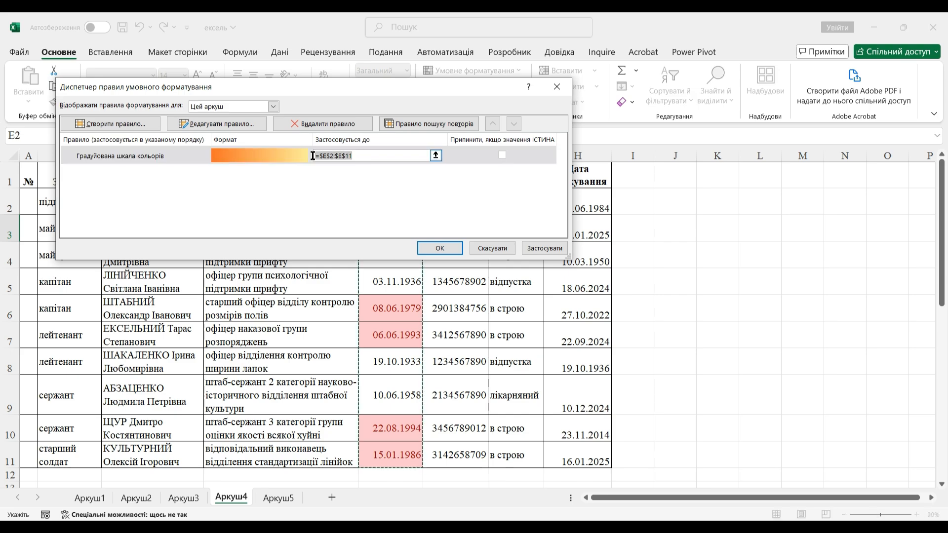
pyautogui.click(341, 155)
pyautogui.press('BackSpace')
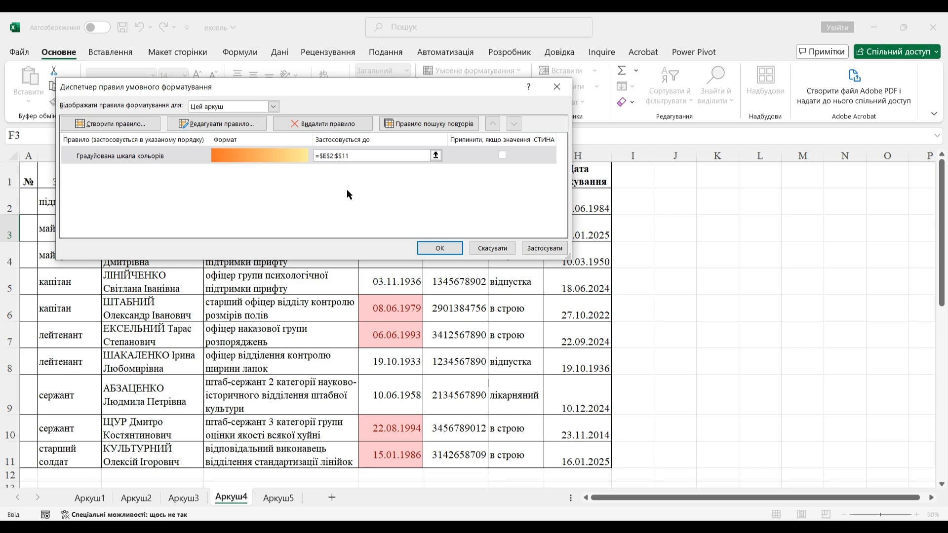
pyautogui.write('L')
pyautogui.click(439, 248)
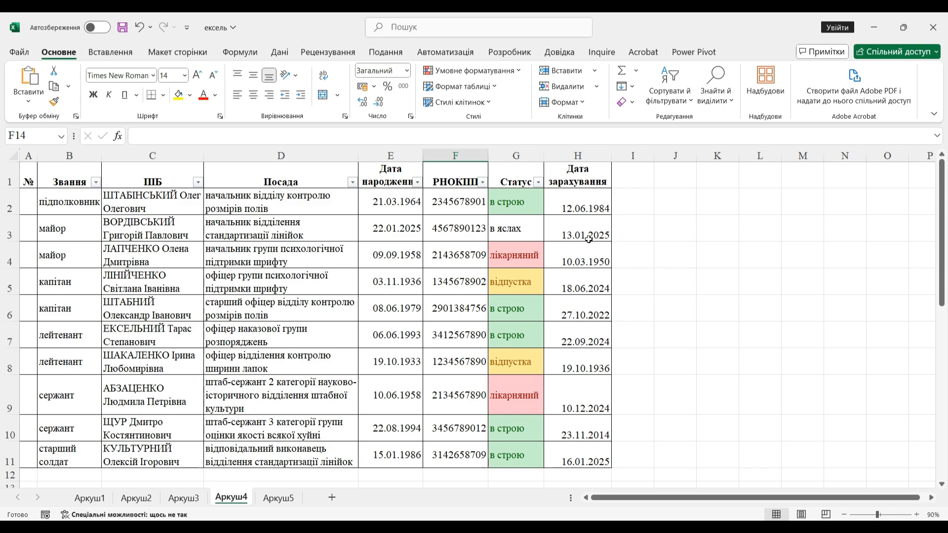
# - Filter the Статус column by the green cell colour
pyautogui.click(538, 183)
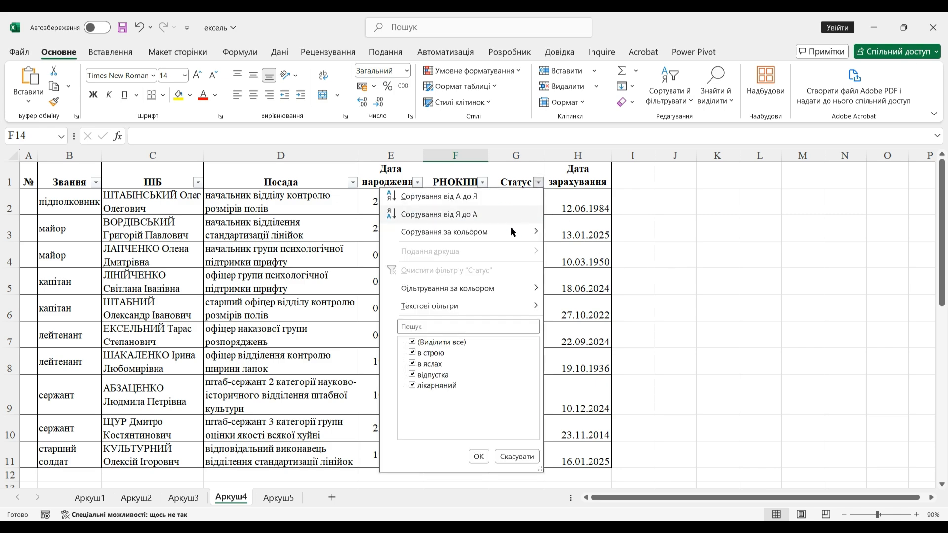
pyautogui.moveTo(497, 285)
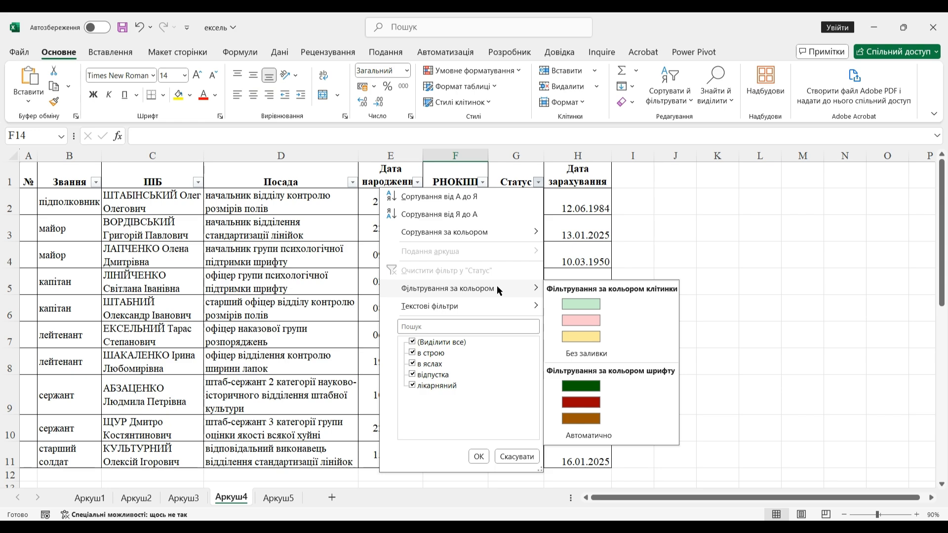
pyautogui.click(563, 303)
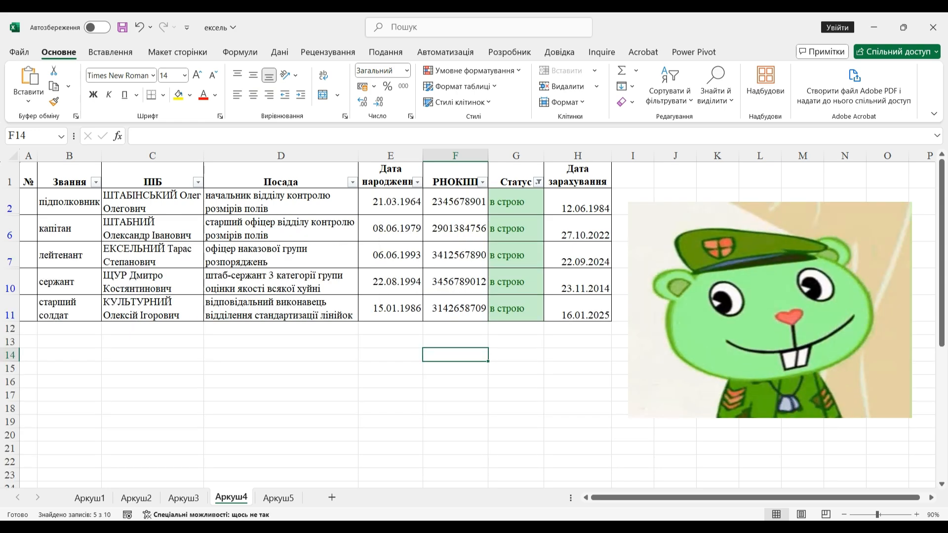